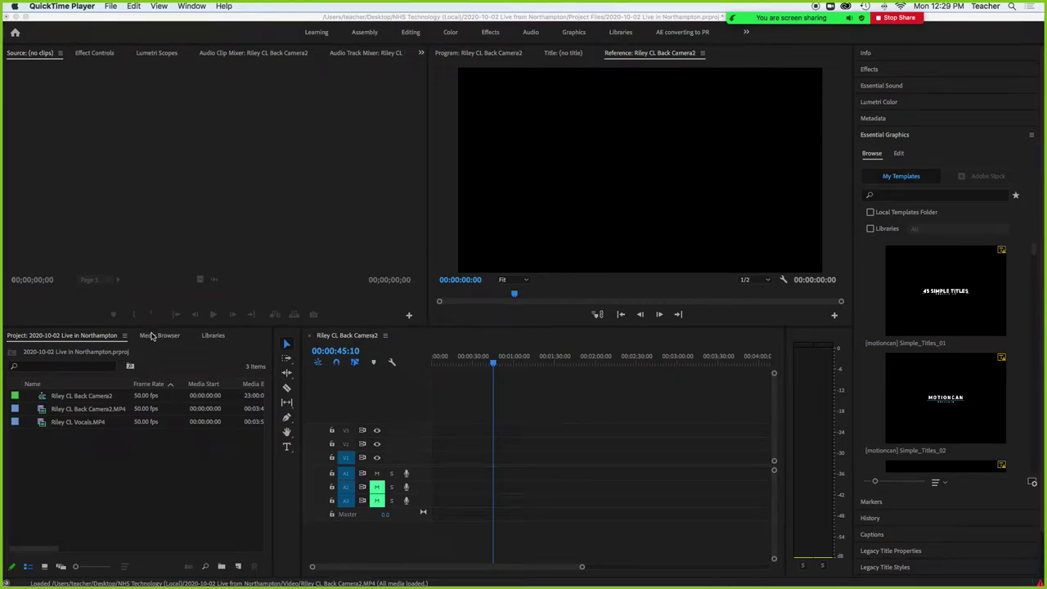
- Import Rile CL Side Guitar.MP4 from NHS Technology (Local) > 2020-10-02 Live from Northampton > Video
left_click(124, 471)
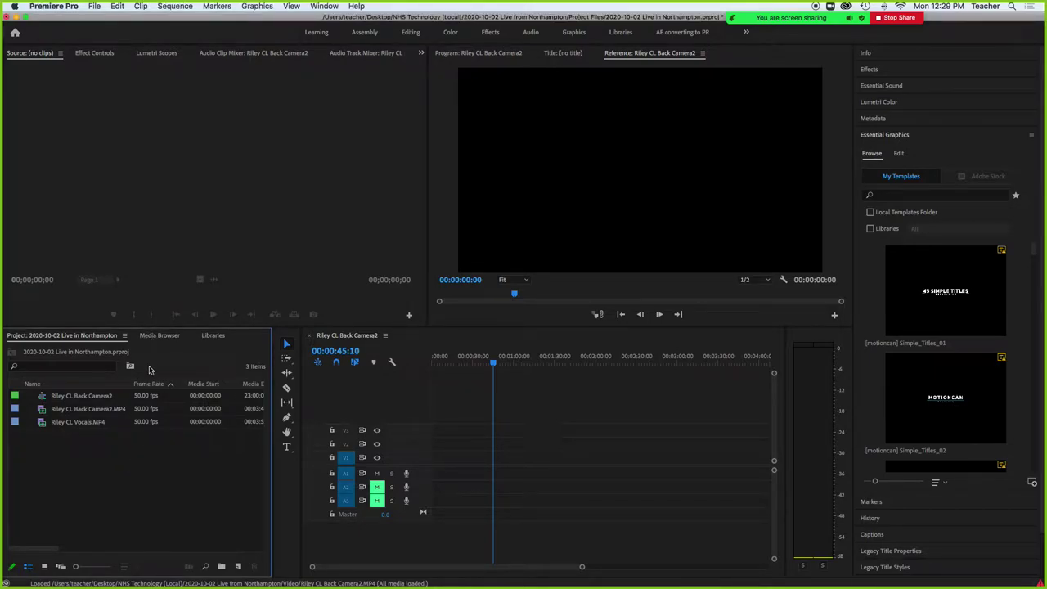
key("super+i")
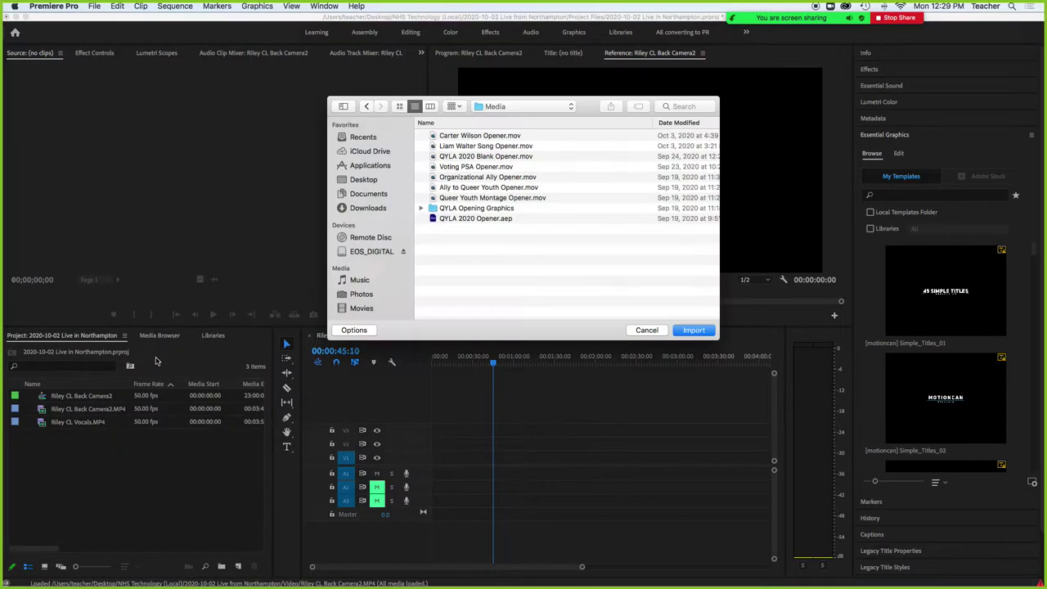
left_click(532, 107)
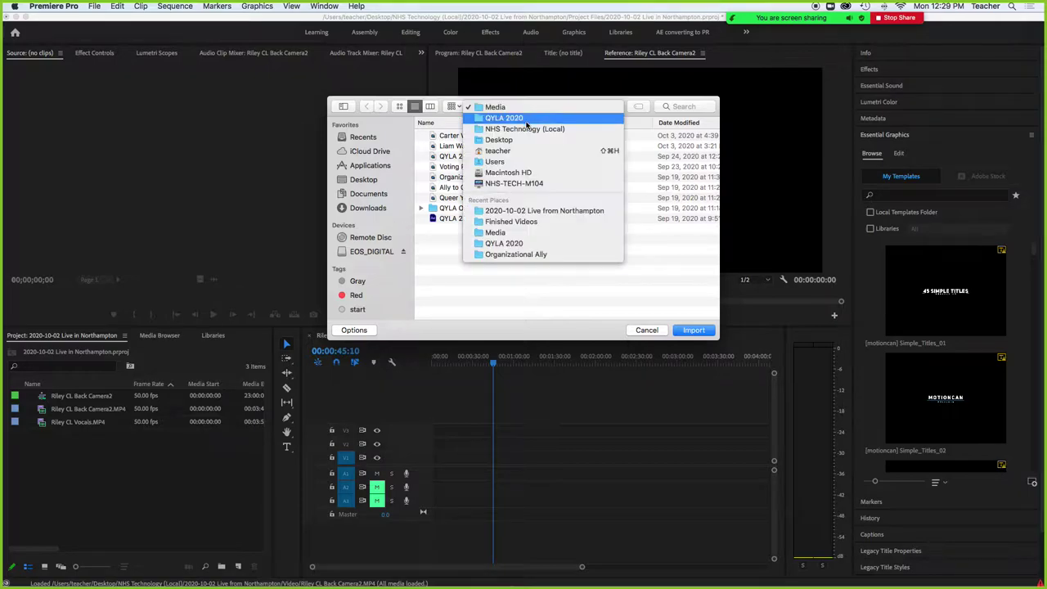
left_click(536, 134)
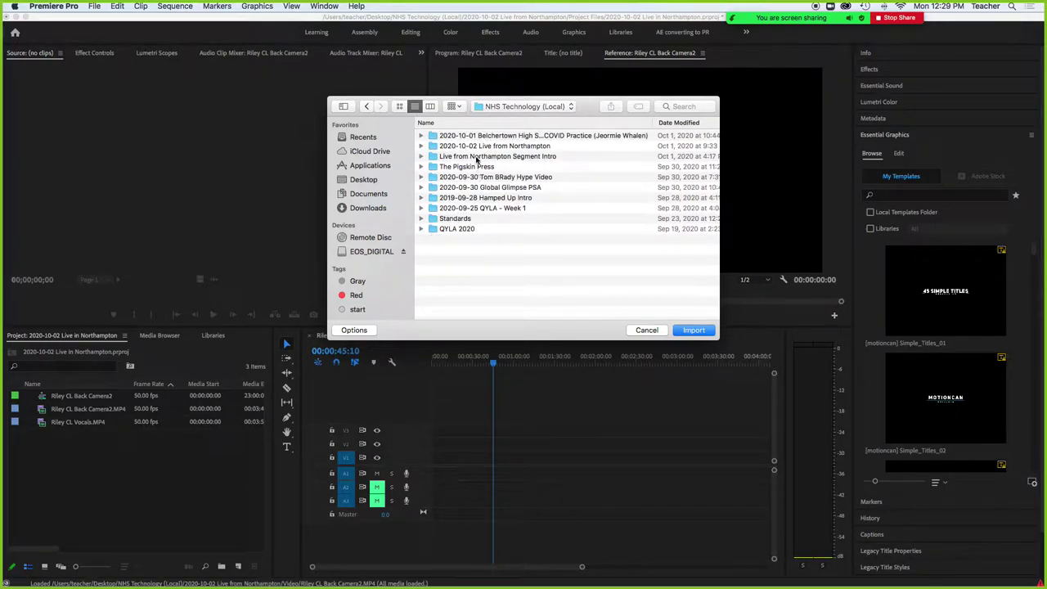
double_click(478, 146)
left_click(420, 146)
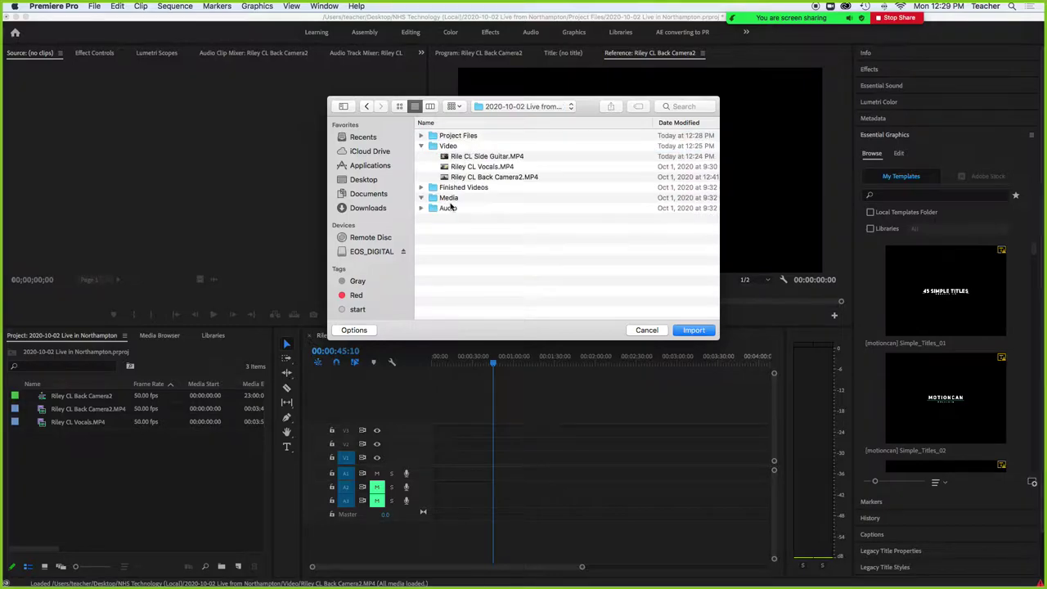
double_click(491, 157)
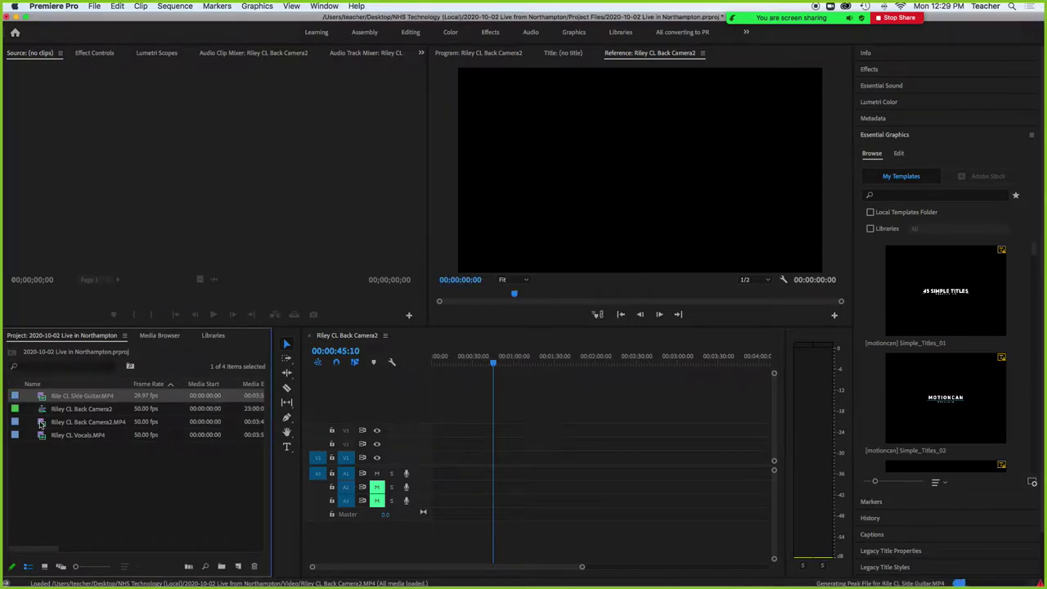
- Preview Riley CL Back Camera2.MP4, drop it onto V1/A1 of its sequence, and scrub to 00:00:41:10
left_click(45, 424)
double_click(45, 423)
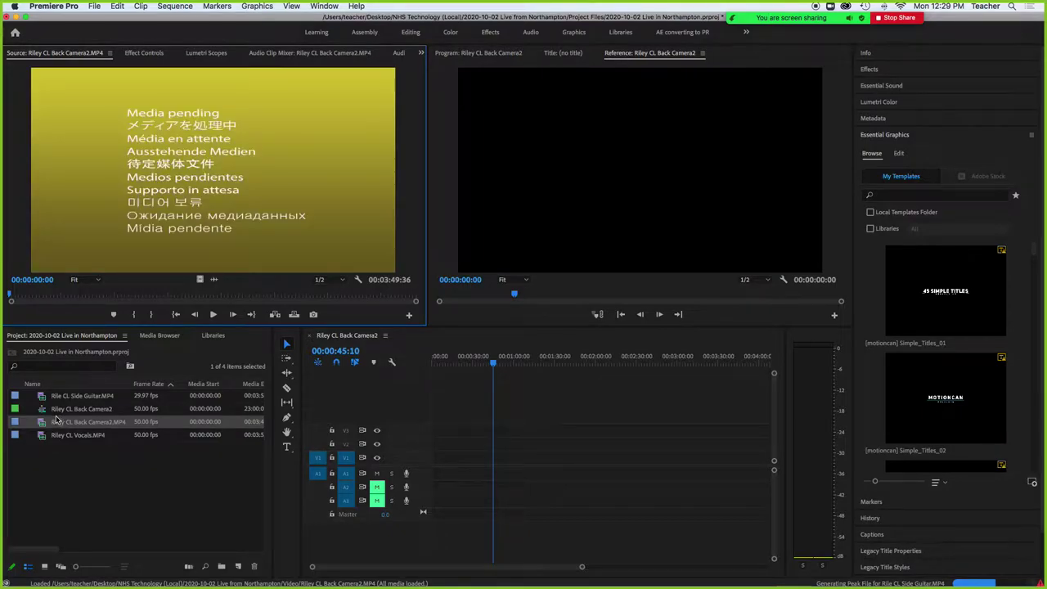
left_click(45, 423)
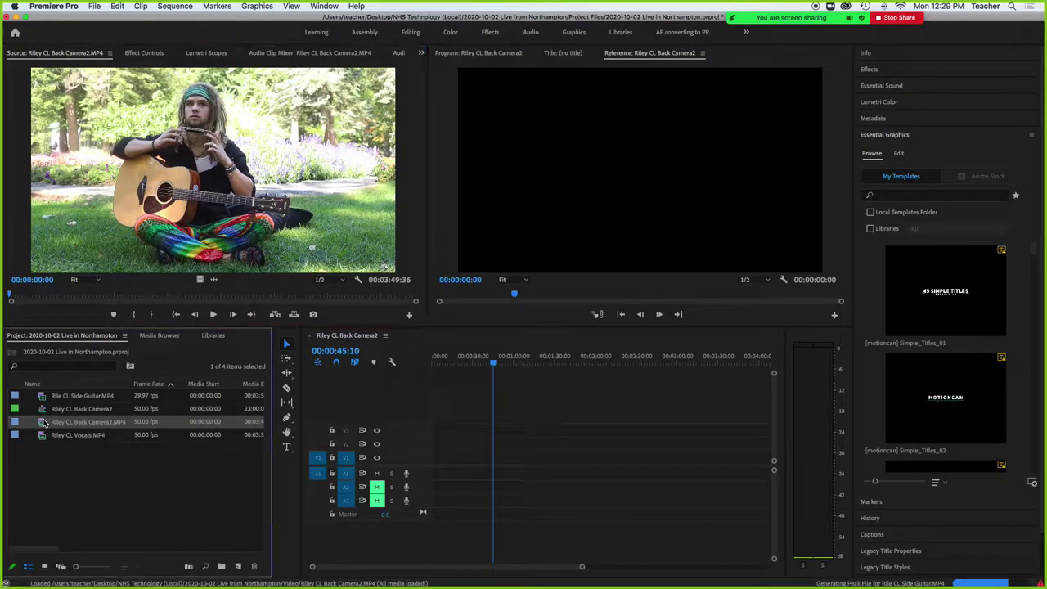
left_click_drag(45, 422, 435, 463)
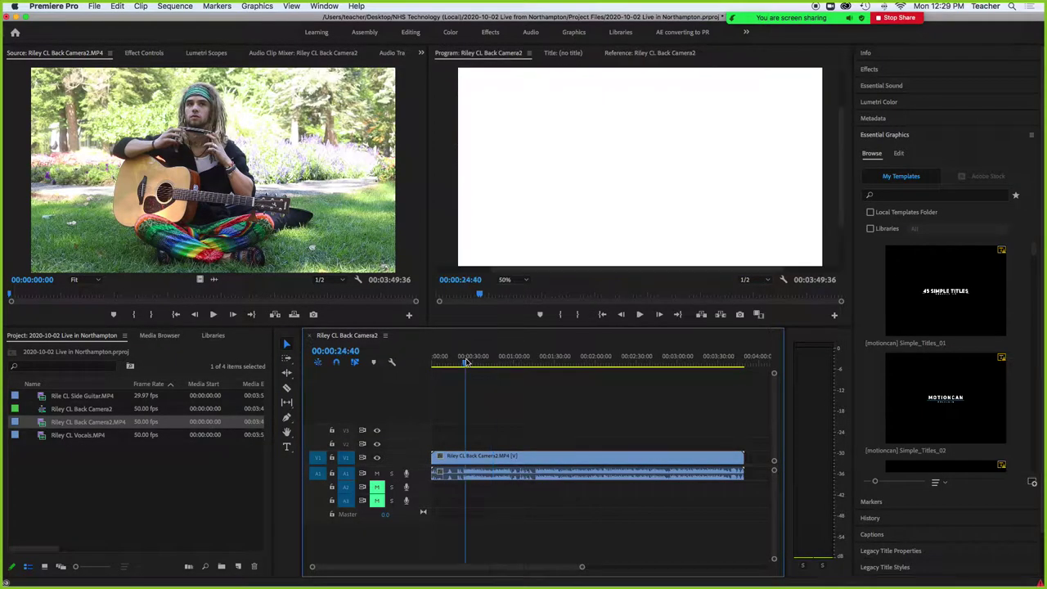
left_click_drag(466, 363, 489, 363)
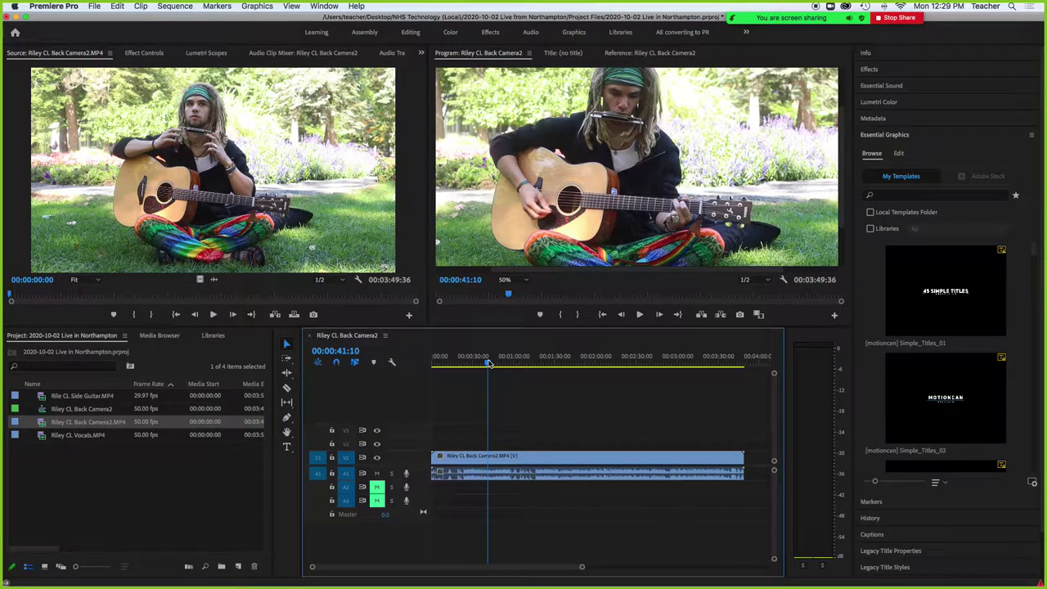
key("XF86AudioLowerVolume")
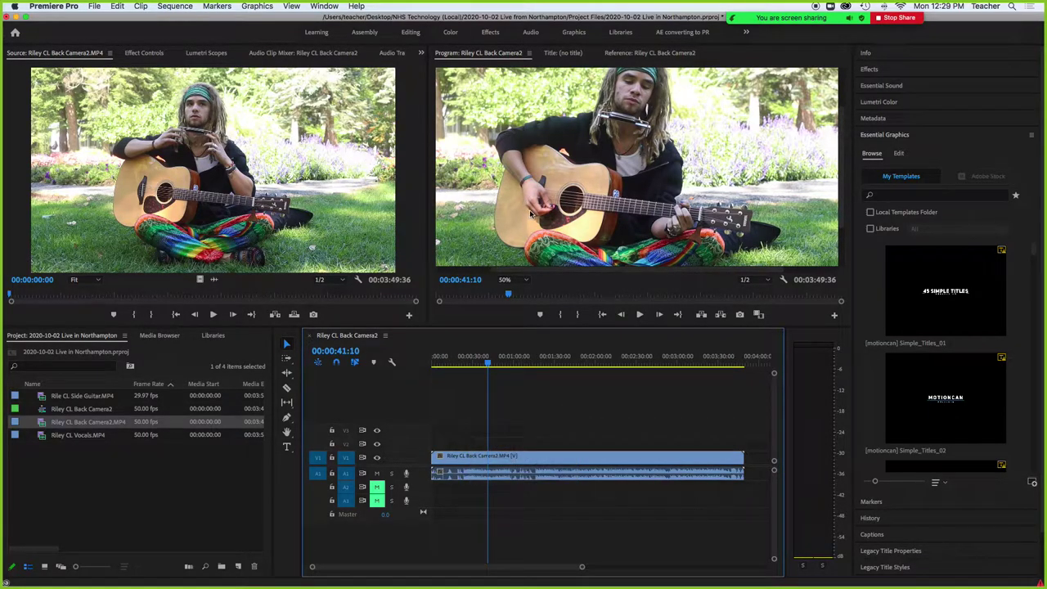
- Preview Rile CL Side Guitar.MP4 and place it on V2/A2 above the Back Camera2 clip
left_click(62, 412)
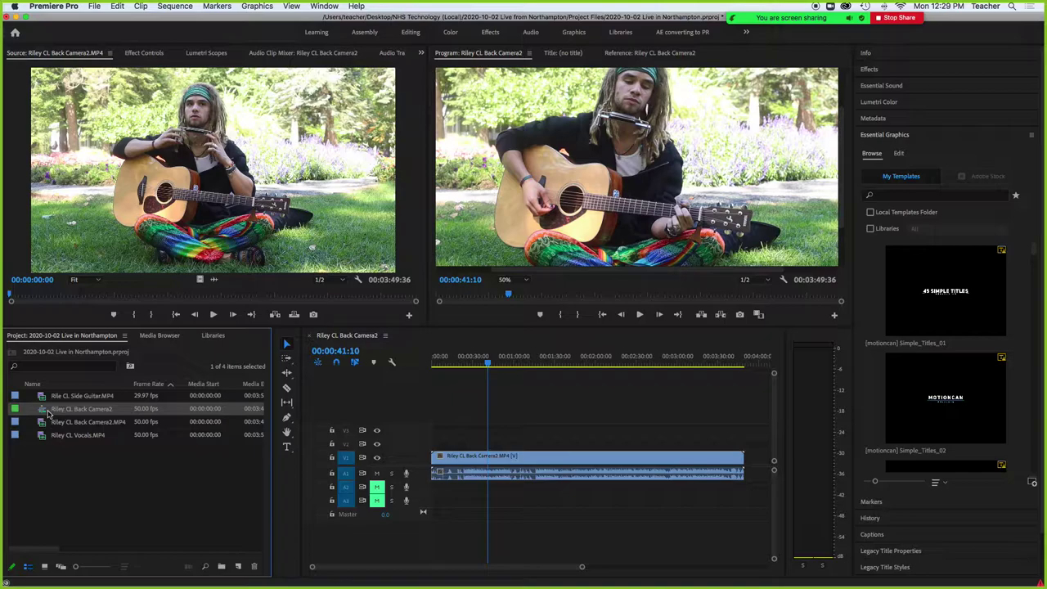
double_click(42, 396)
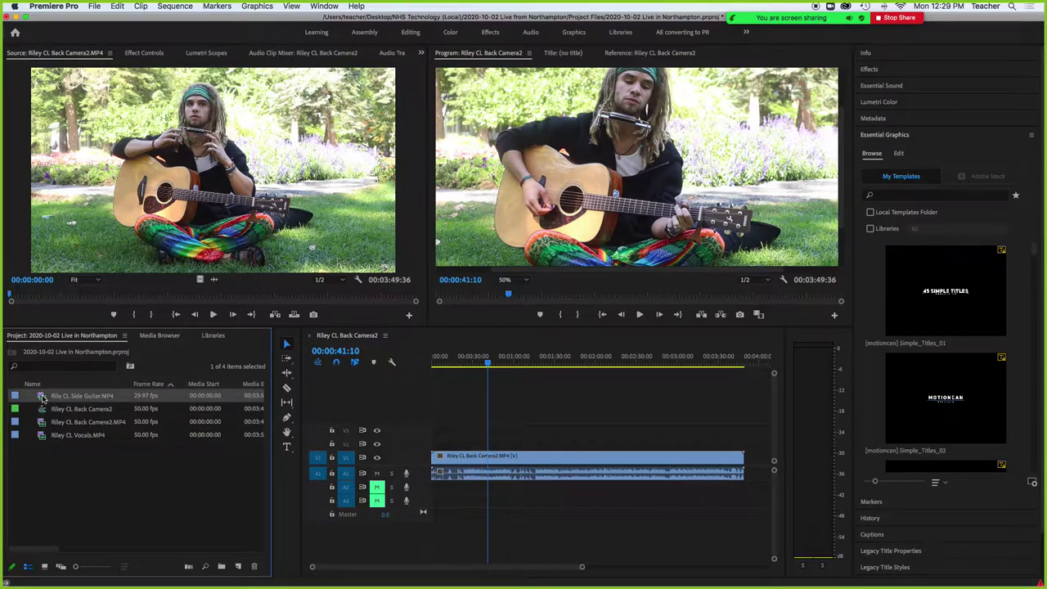
left_click_drag(43, 398, 430, 445)
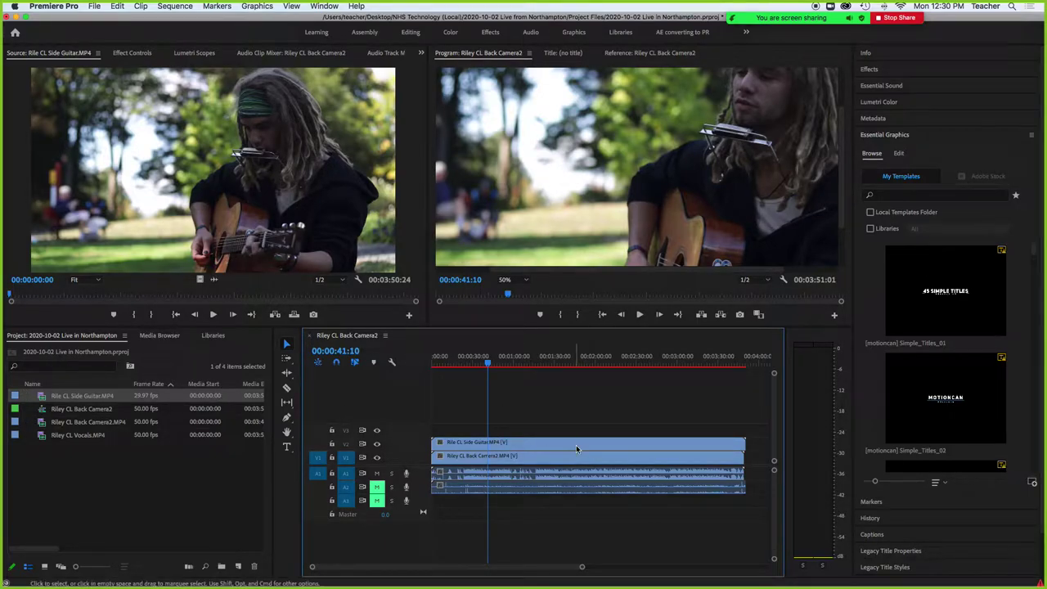
- Select both timeline clips and synchronize them using Audio in Synchronize Clips
left_click_drag(572, 406, 594, 498)
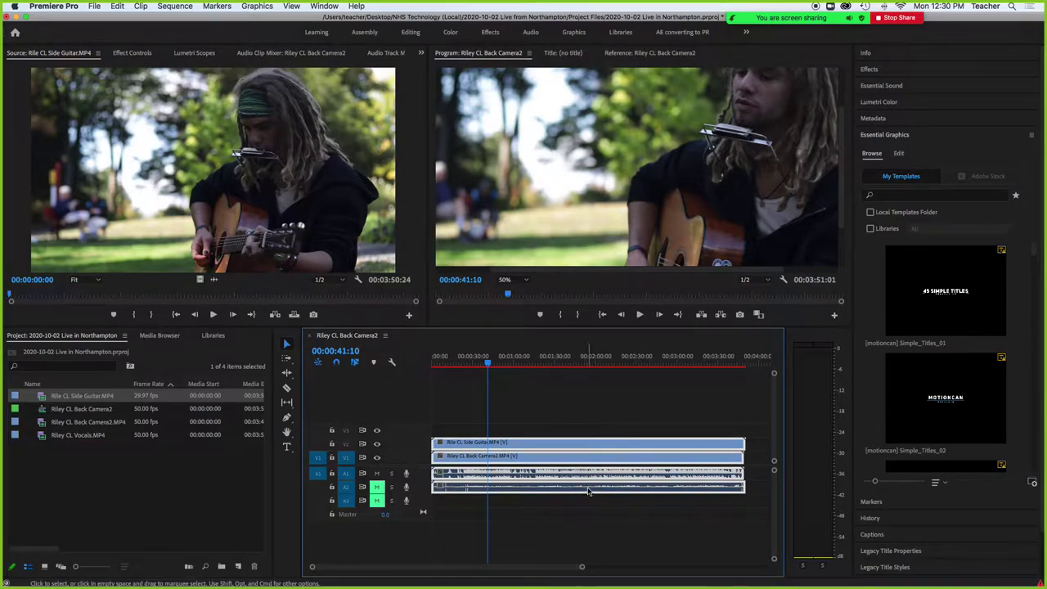
right_click(583, 447)
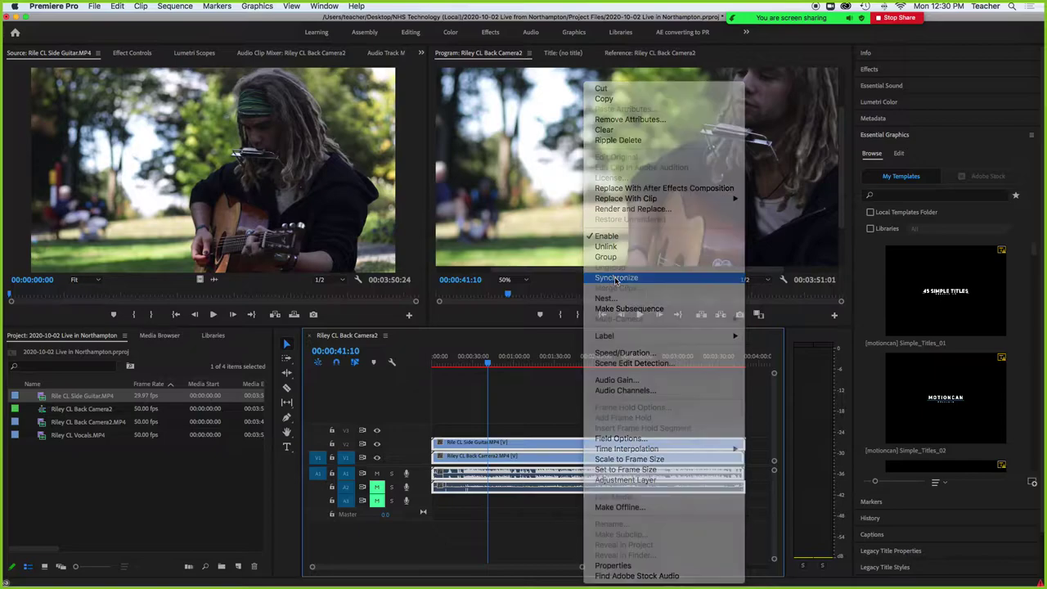
left_click(616, 278)
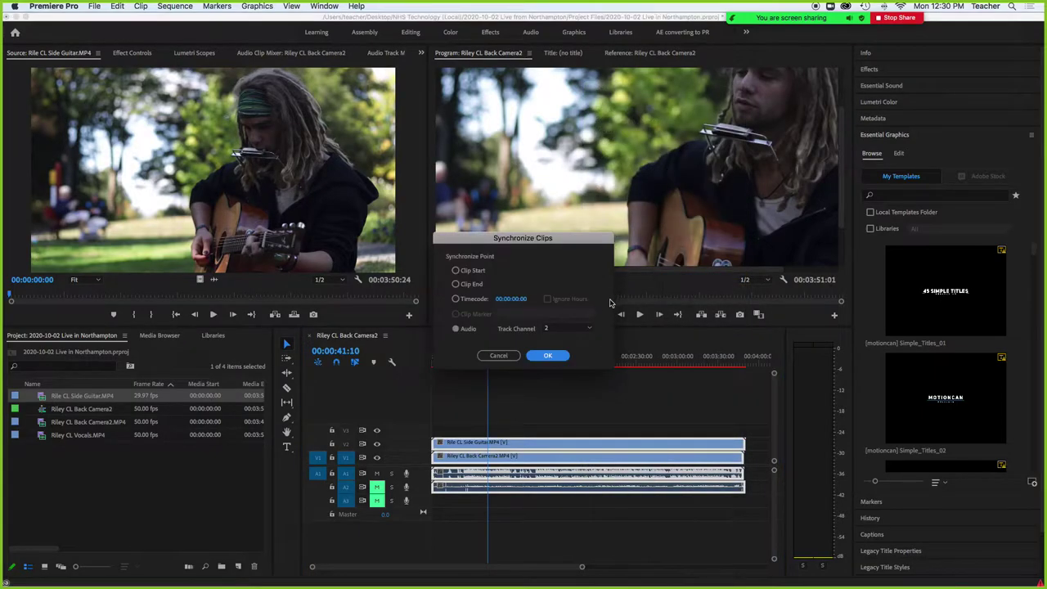
left_click(461, 330)
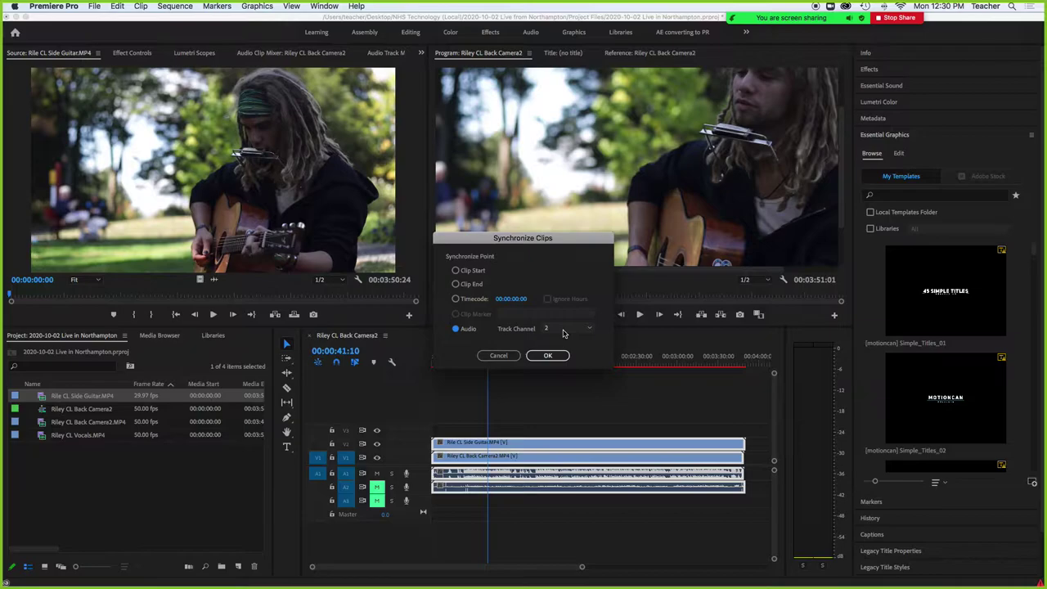
left_click(543, 358)
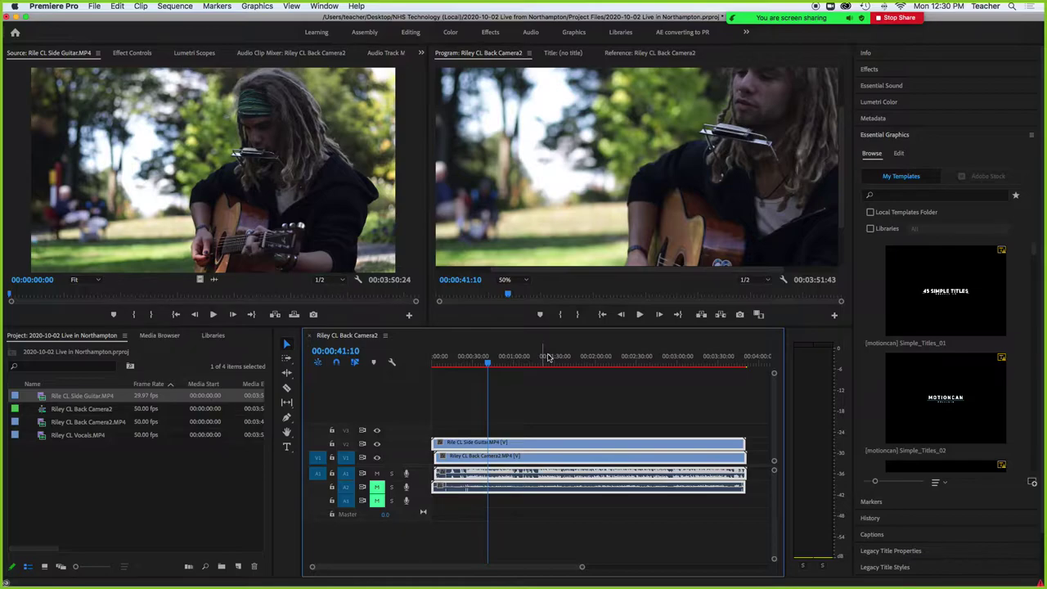
scroll(547, 358, "up", 3)
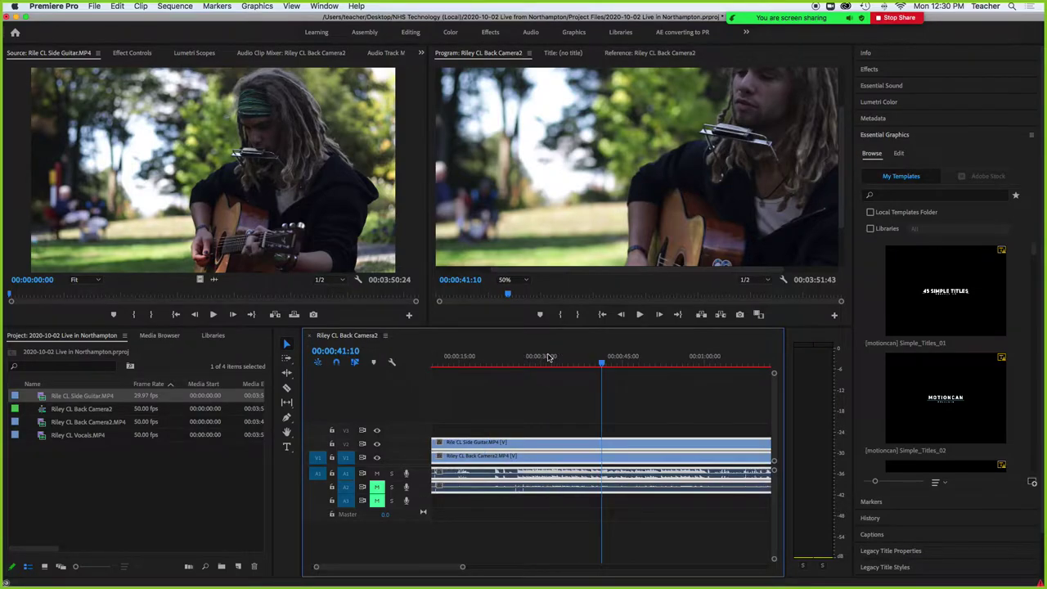
key("space")
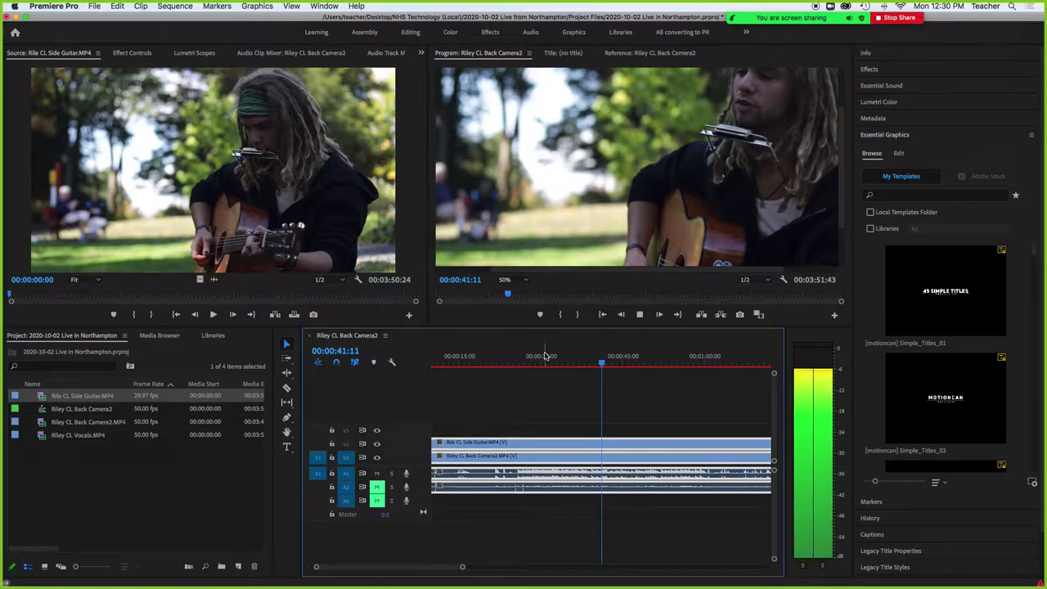
key("space")
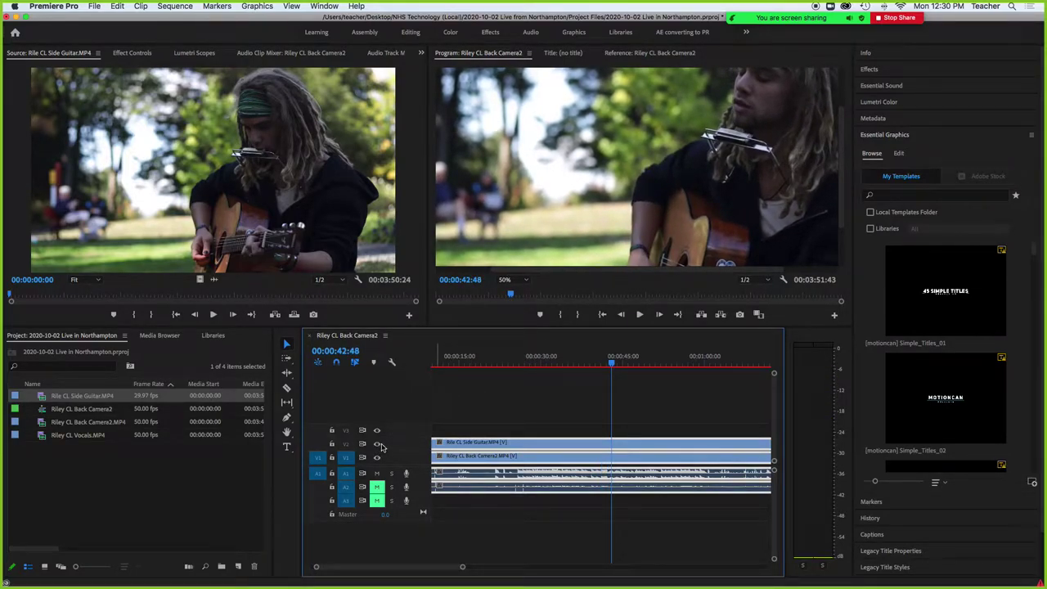
left_click(376, 443)
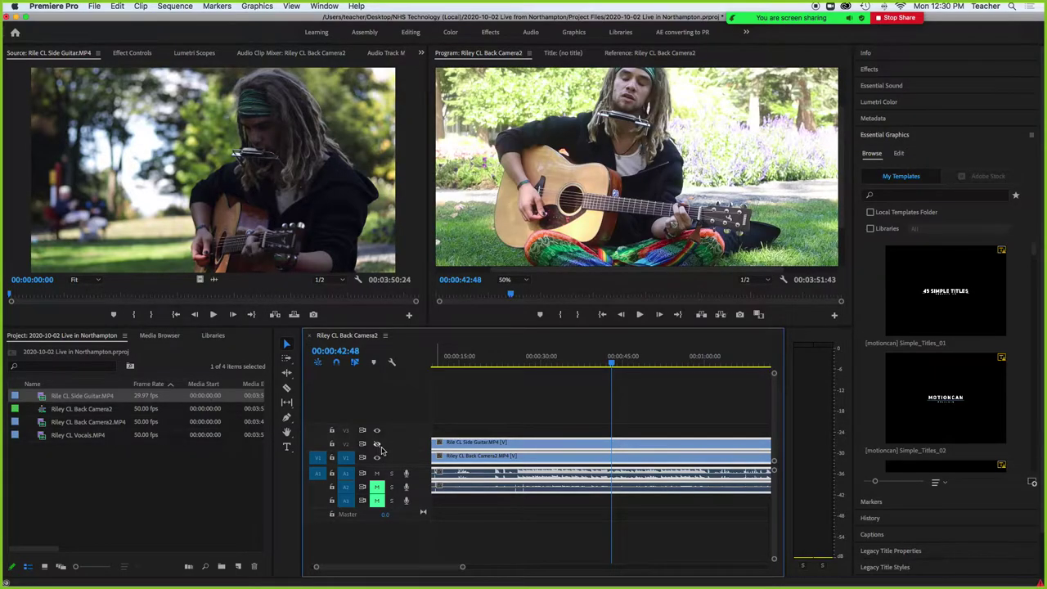
key("space")
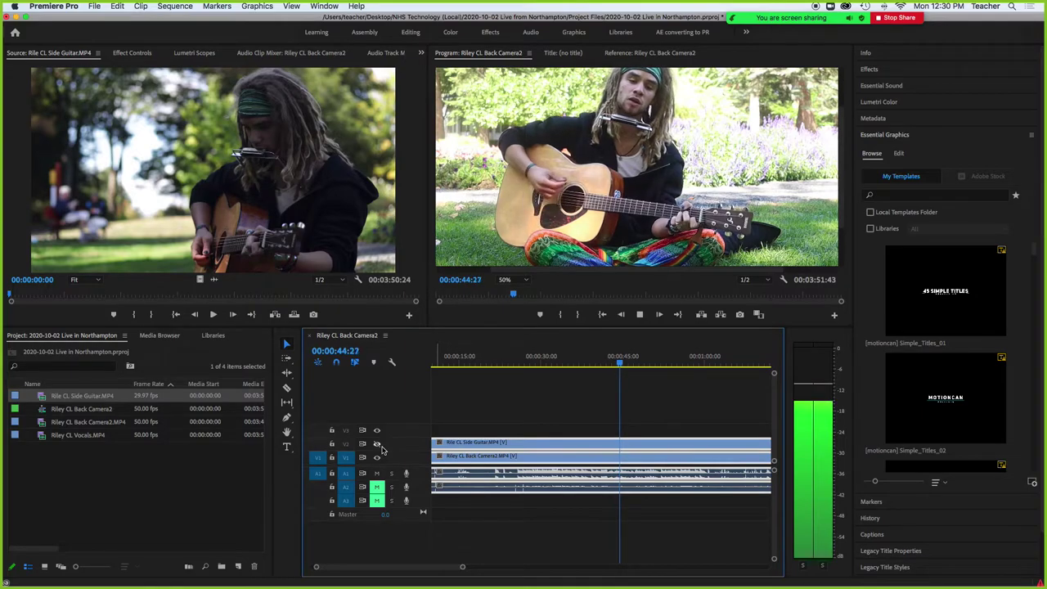
key("space")
left_click(376, 444)
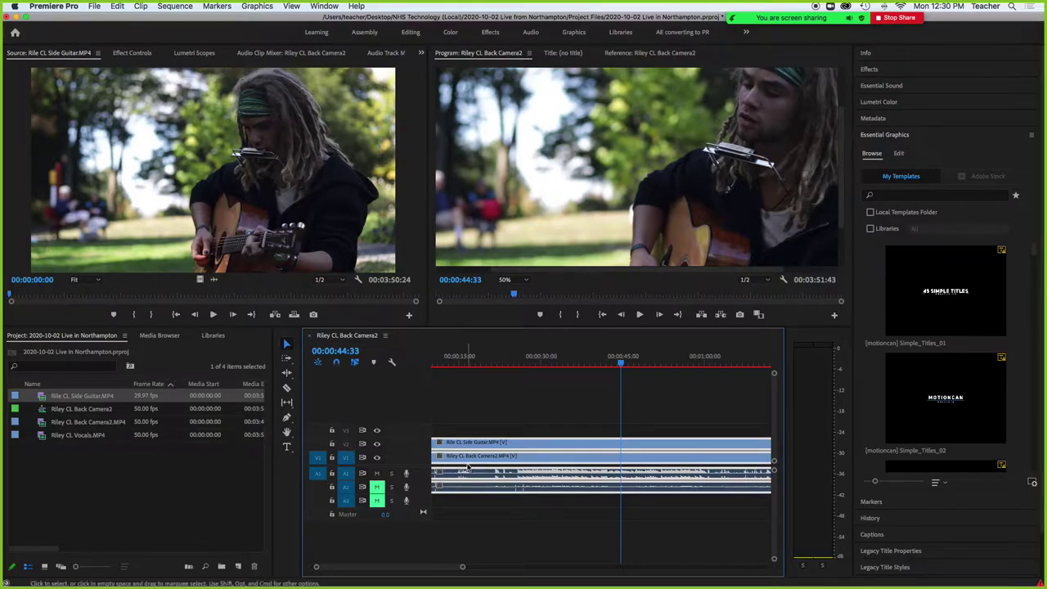
- Add Riley CL Vocals.MP4 to the sequence on the top track
left_click(497, 416)
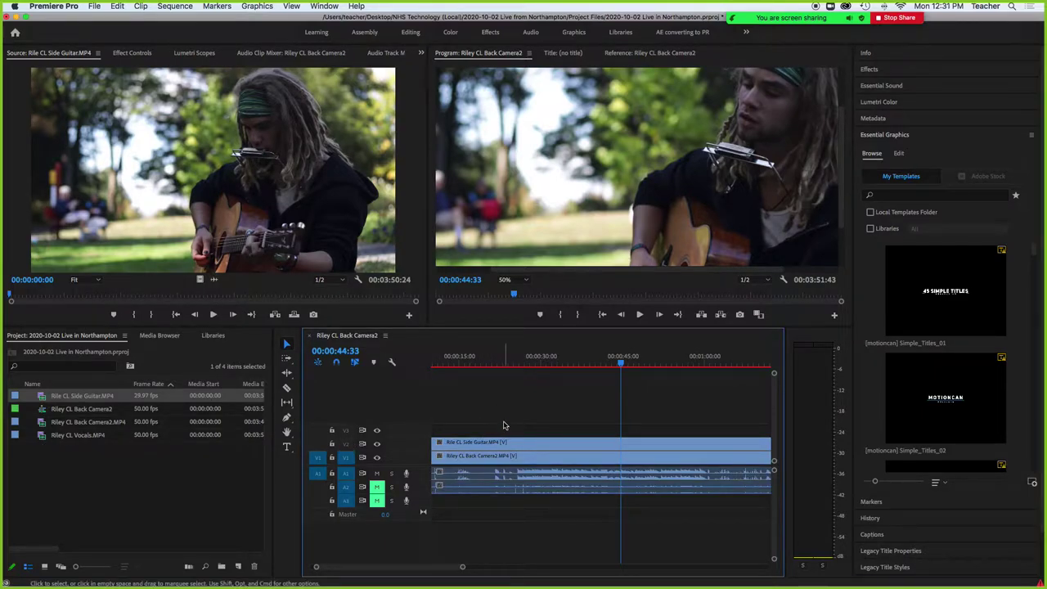
left_click(45, 438)
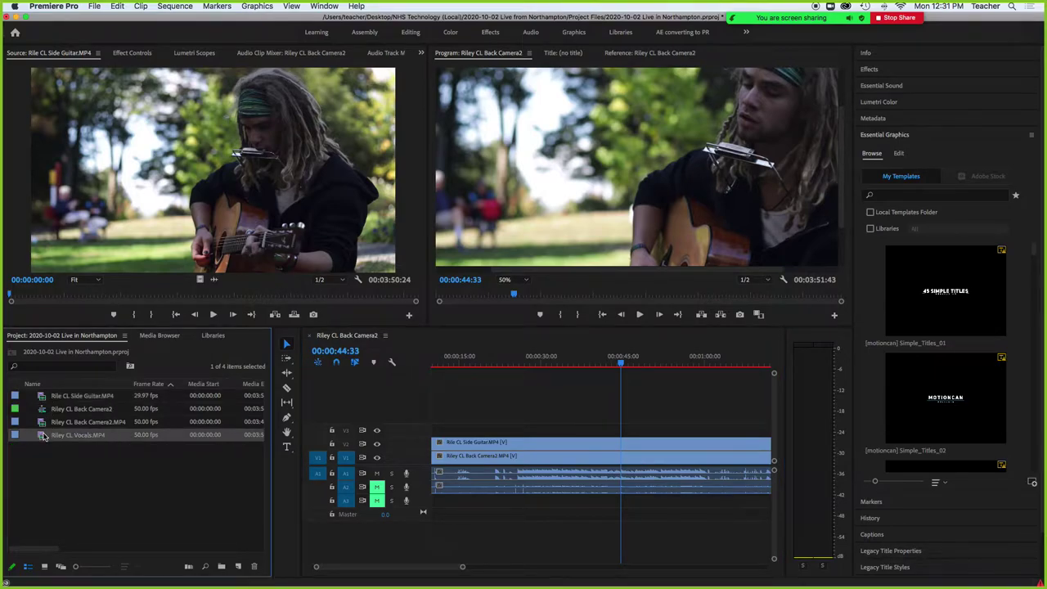
left_click_drag(321, 480, 437, 433)
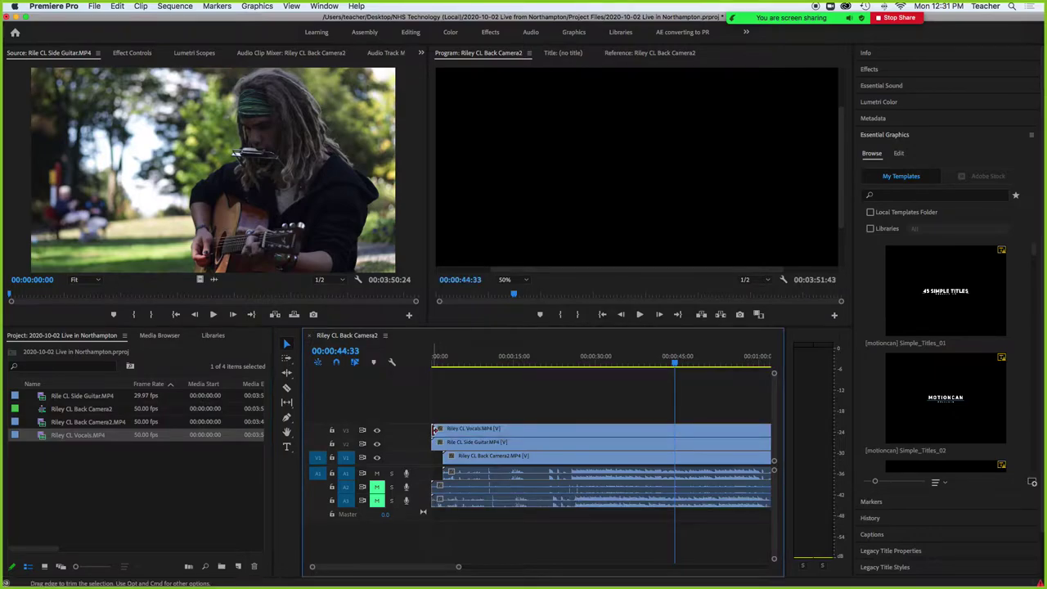
- Zoom the timeline out, select all three stacked clips and choose Synchronize
key("minus")
key("minus")
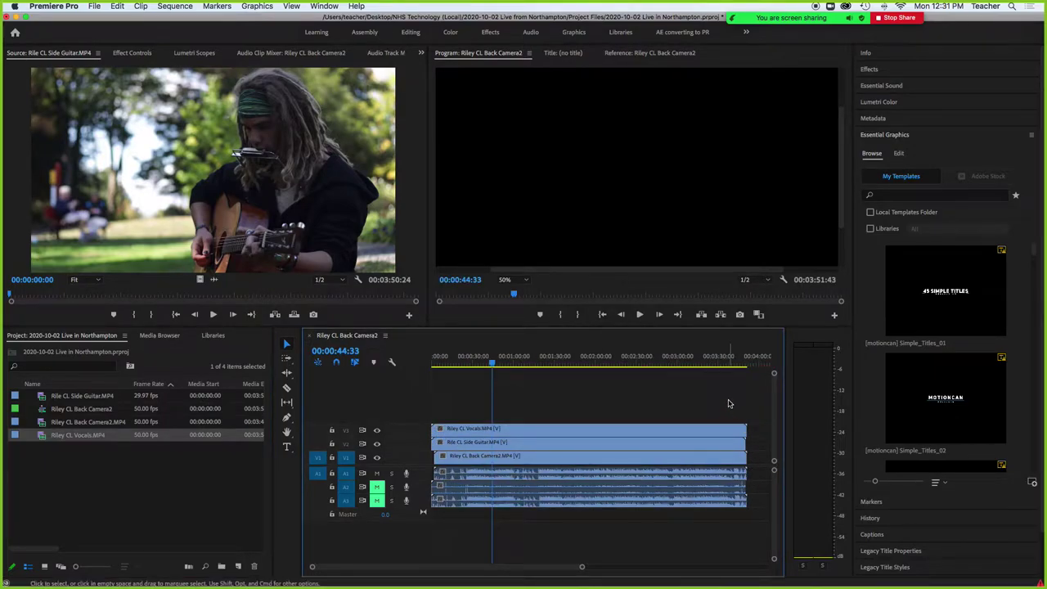
left_click_drag(729, 400, 625, 512)
right_click(617, 429)
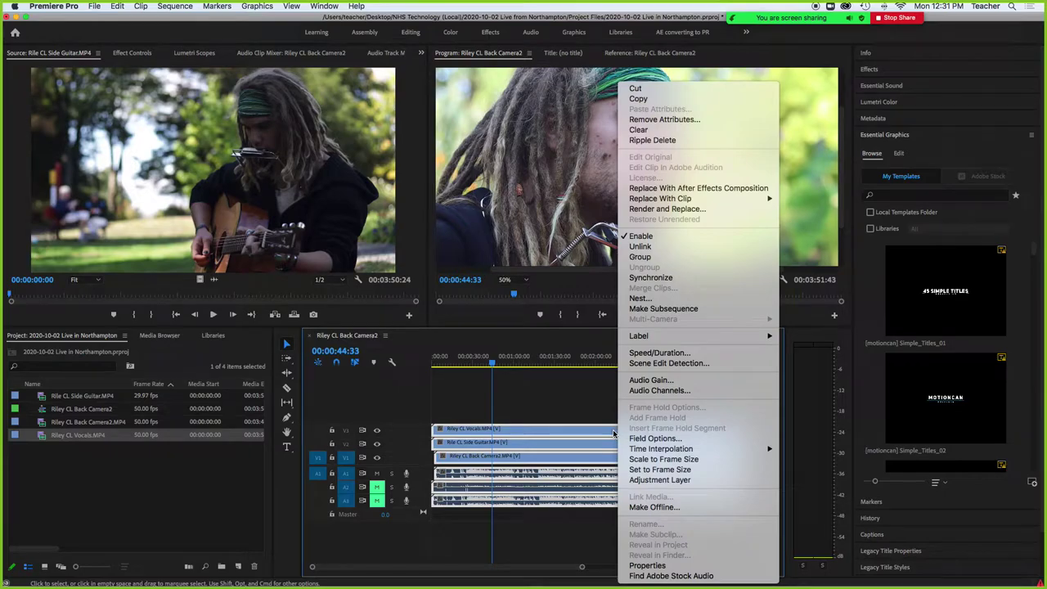
left_click(636, 278)
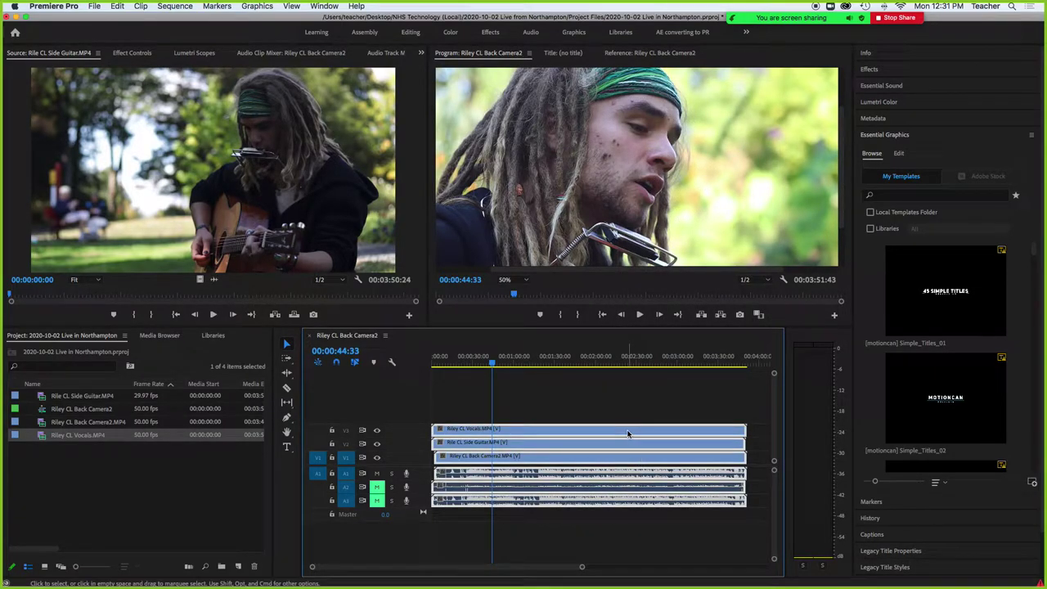
right_click(628, 429)
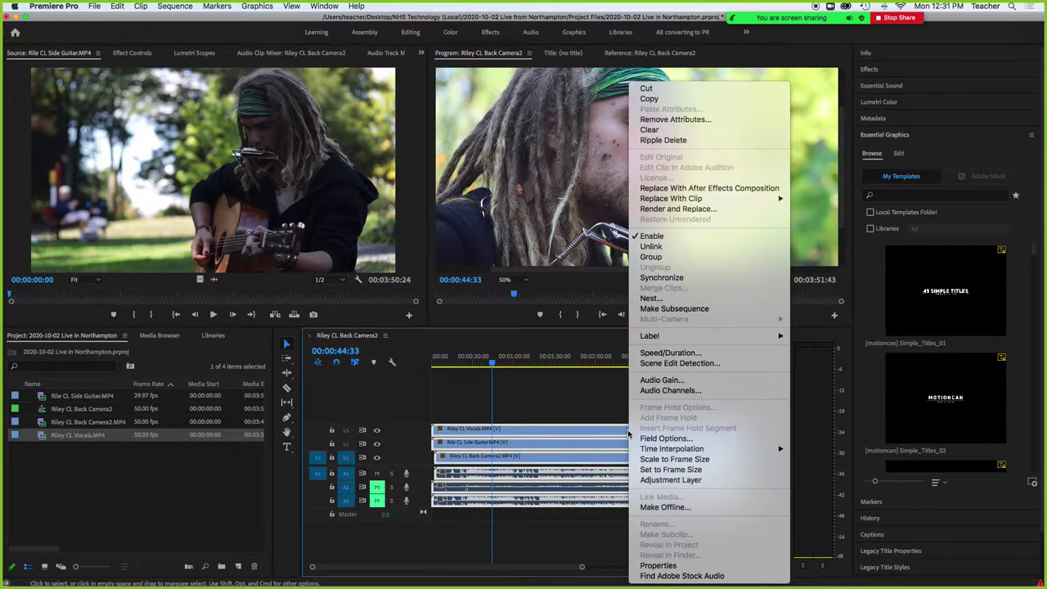
- Synchronize all three clips, including Riley CL Vocals.MP4, by Audio, then deselect them
left_click(686, 278)
left_click(546, 356)
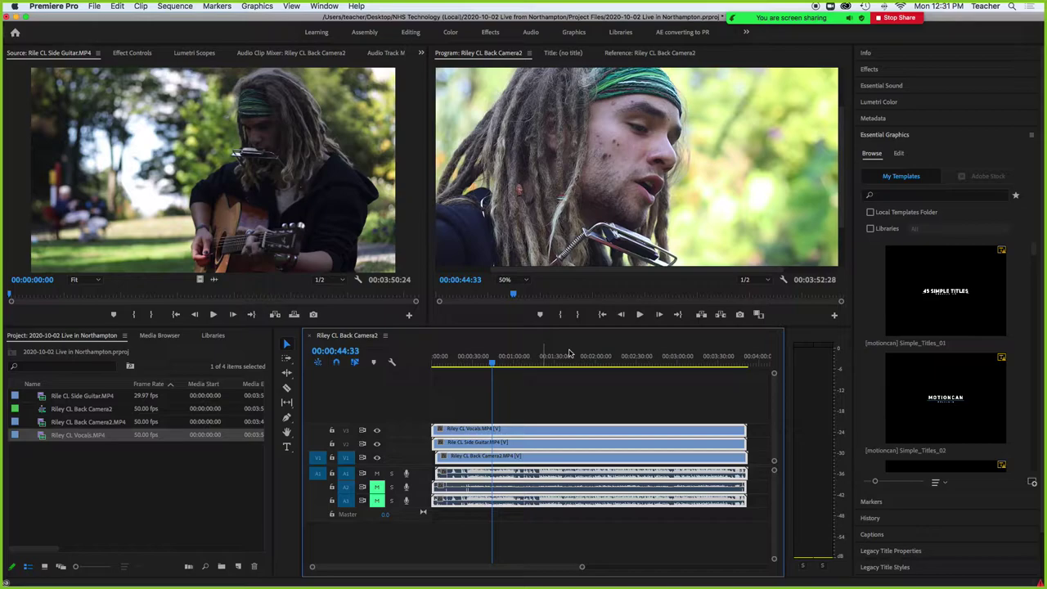
left_click(478, 406)
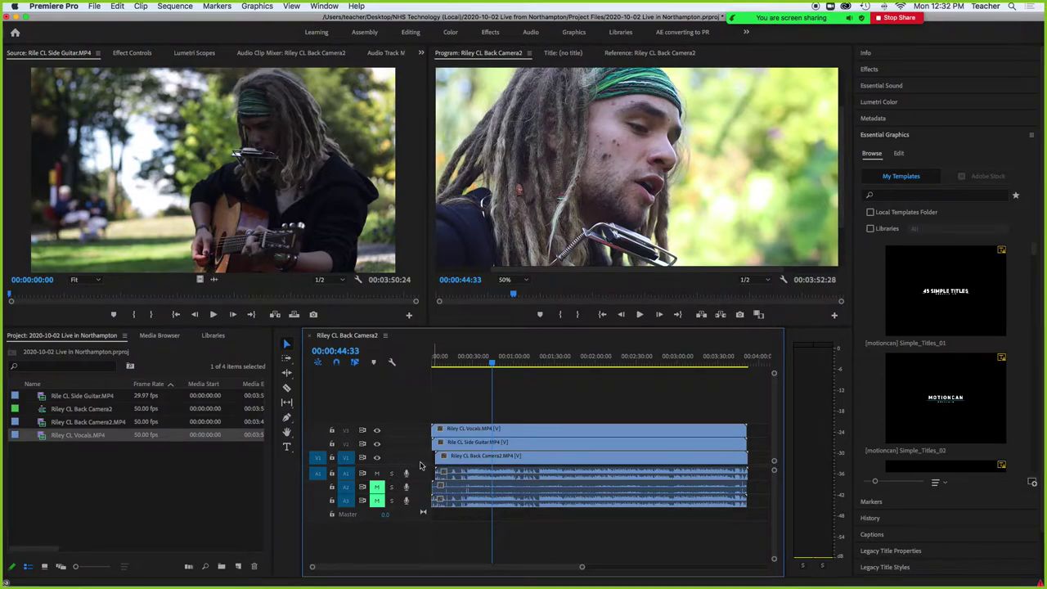
- Play the synced angles to check alignment, then select every clip and bring up its context menu
left_click(468, 478)
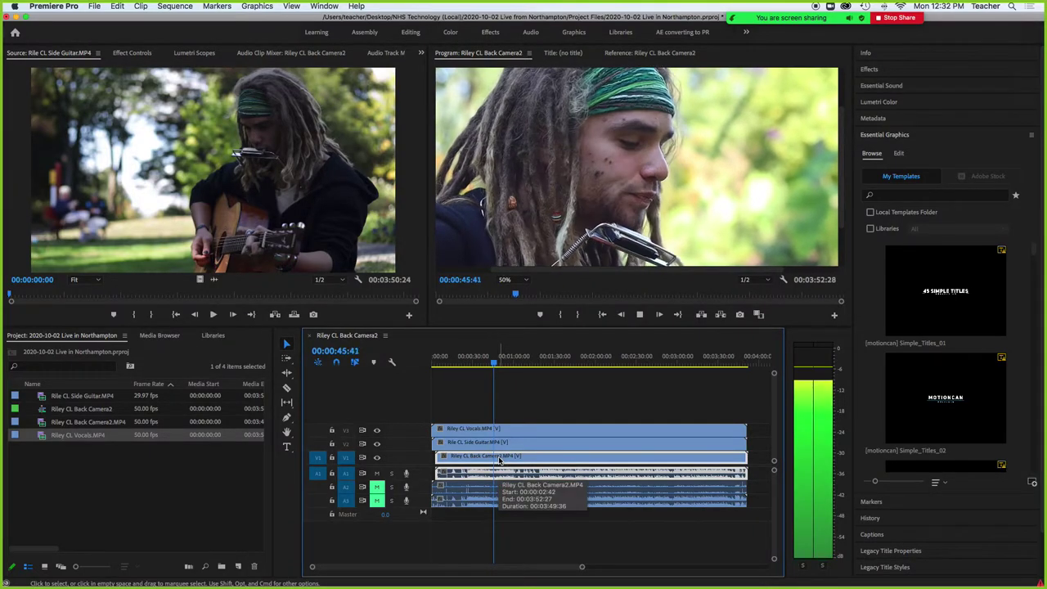
key("space")
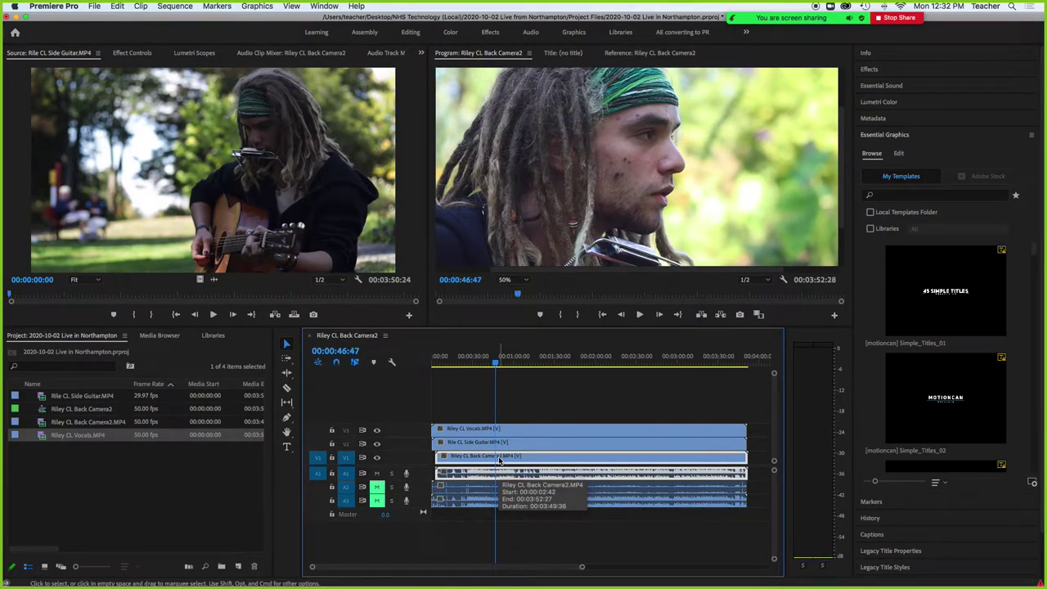
left_click(474, 406)
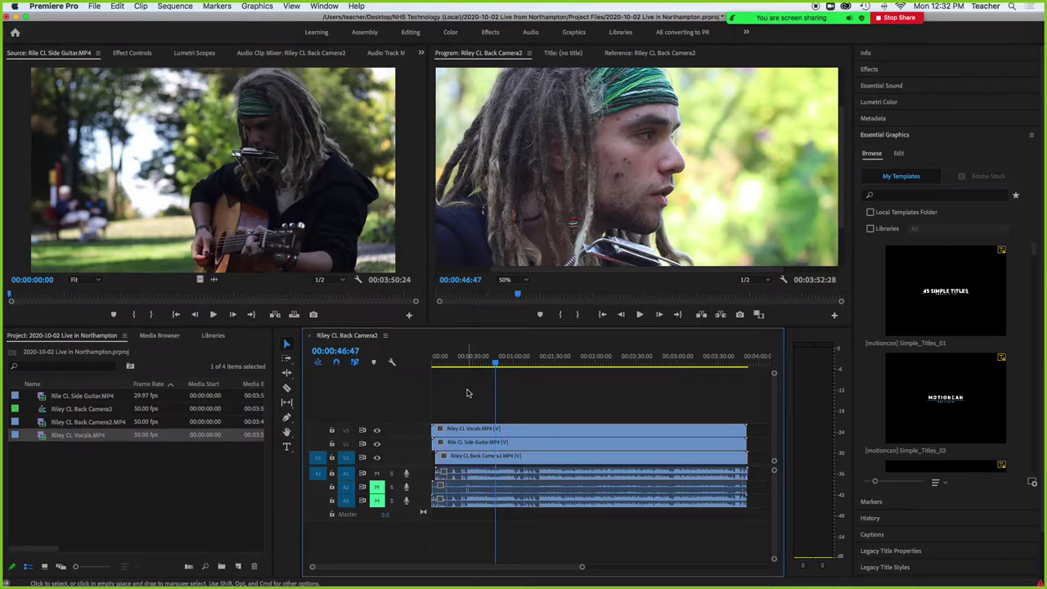
left_click_drag(467, 392, 501, 505)
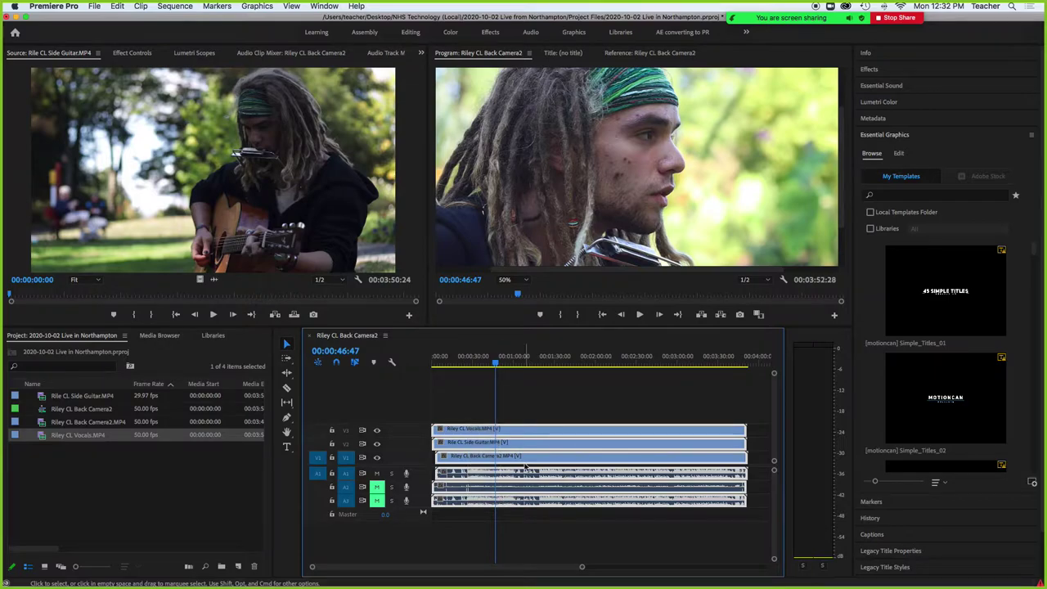
right_click(530, 430)
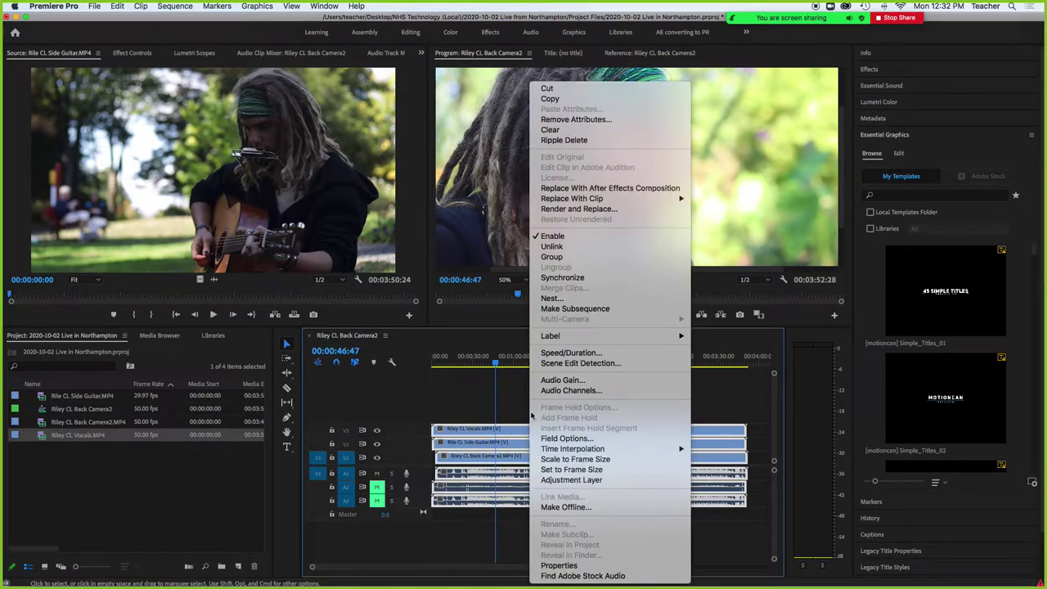
- Unlink video from audio in all clips and return the playhead to about 00:00:10
left_click(577, 247)
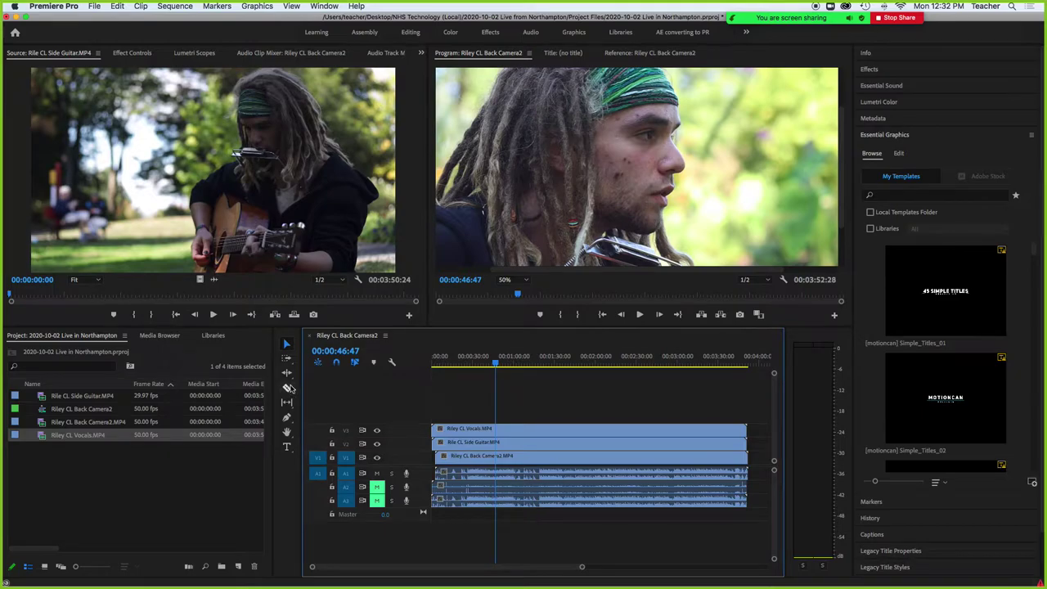
left_click_drag(452, 365, 449, 365)
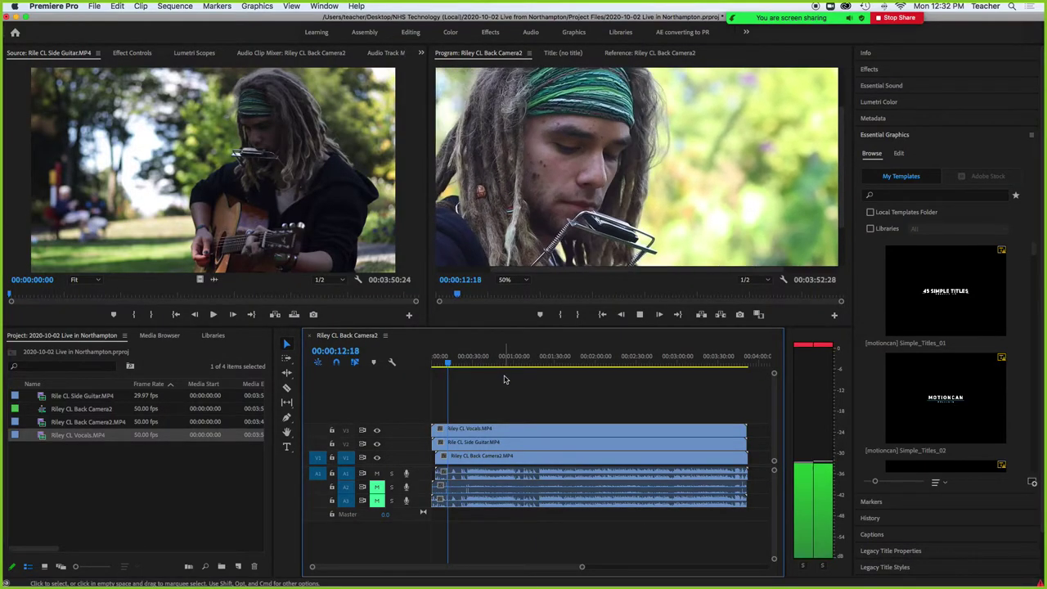
- Razor the Vocals clip at 00:00:12, trim the later piece's start later, and play from 00:00:08
key("space")
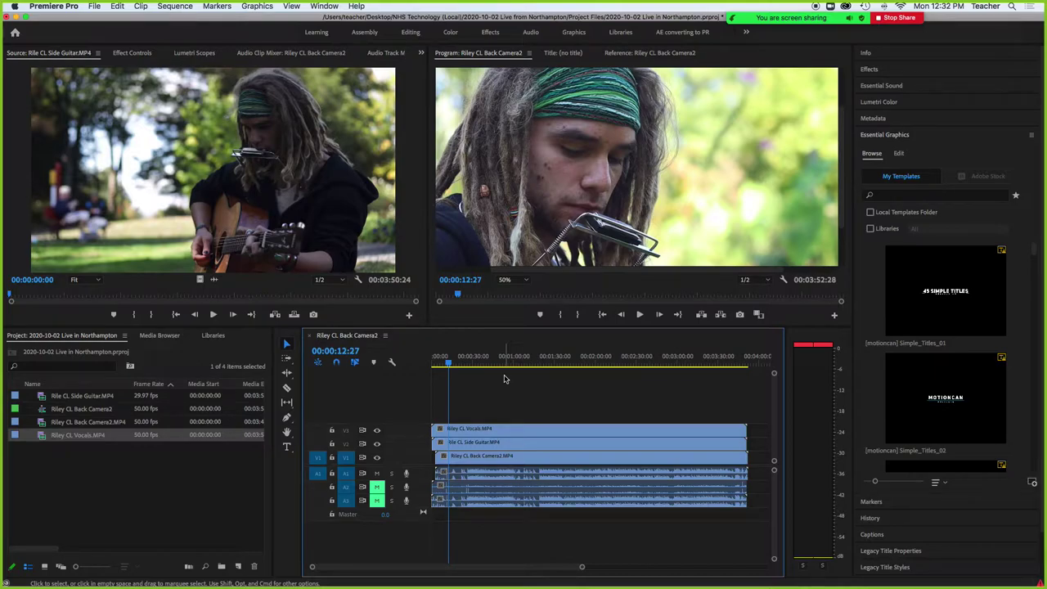
left_click(286, 390)
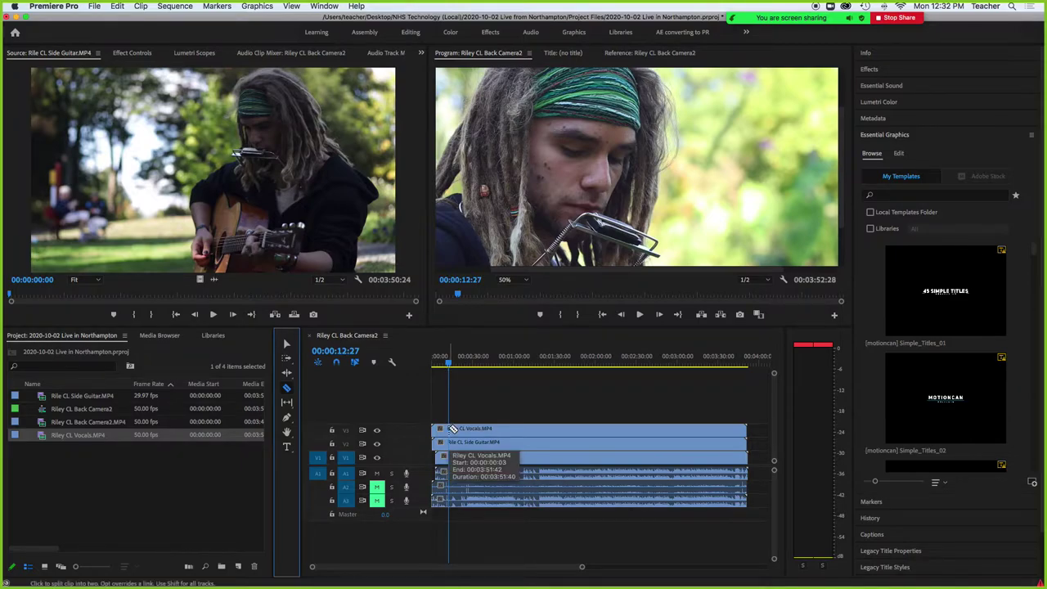
left_click(452, 429)
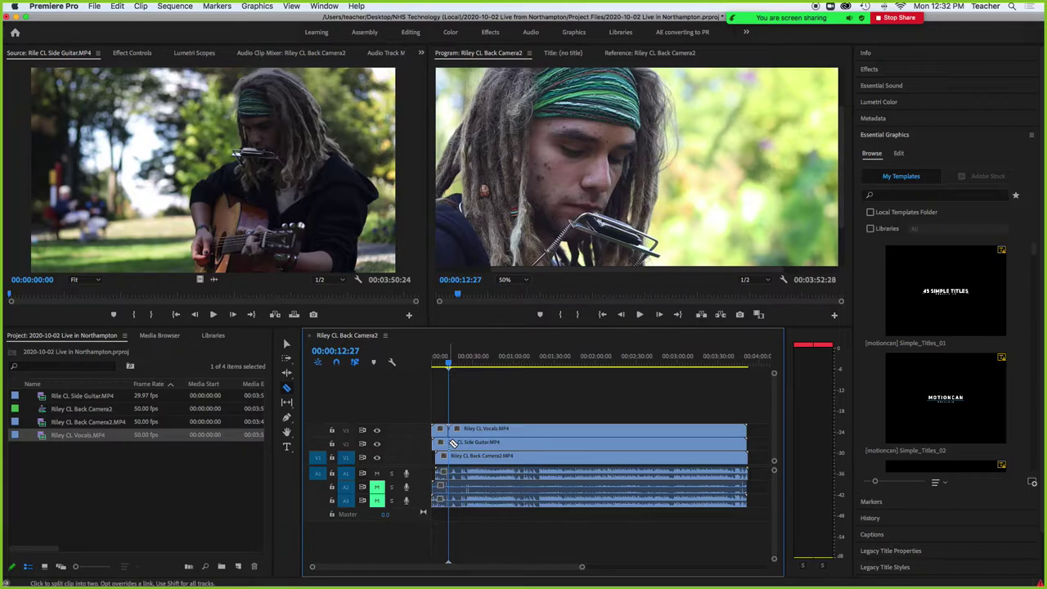
key("v")
left_click_drag(456, 429, 482, 428)
left_click(443, 365)
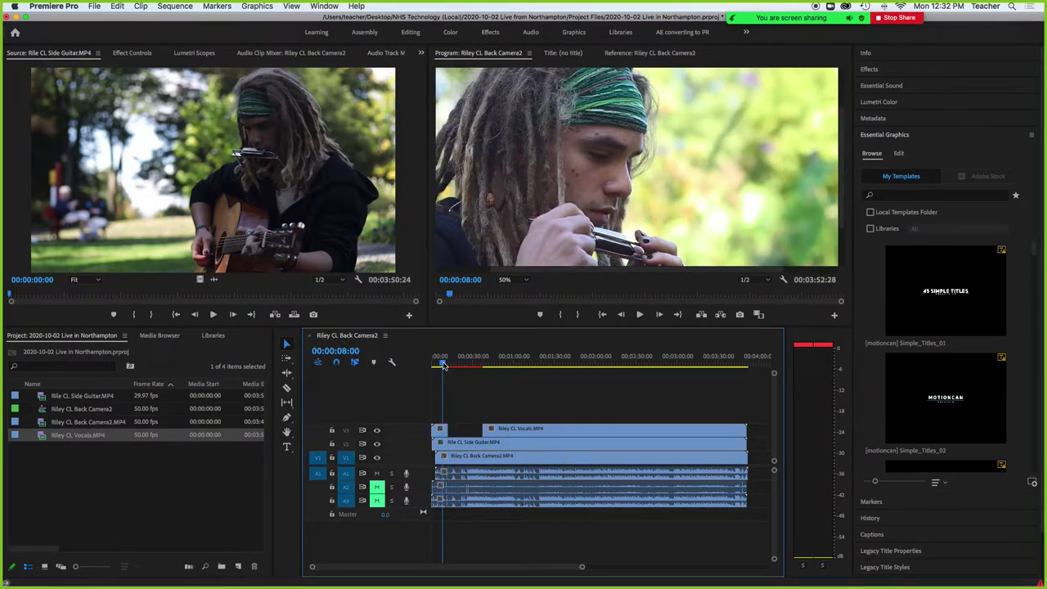
key("space")
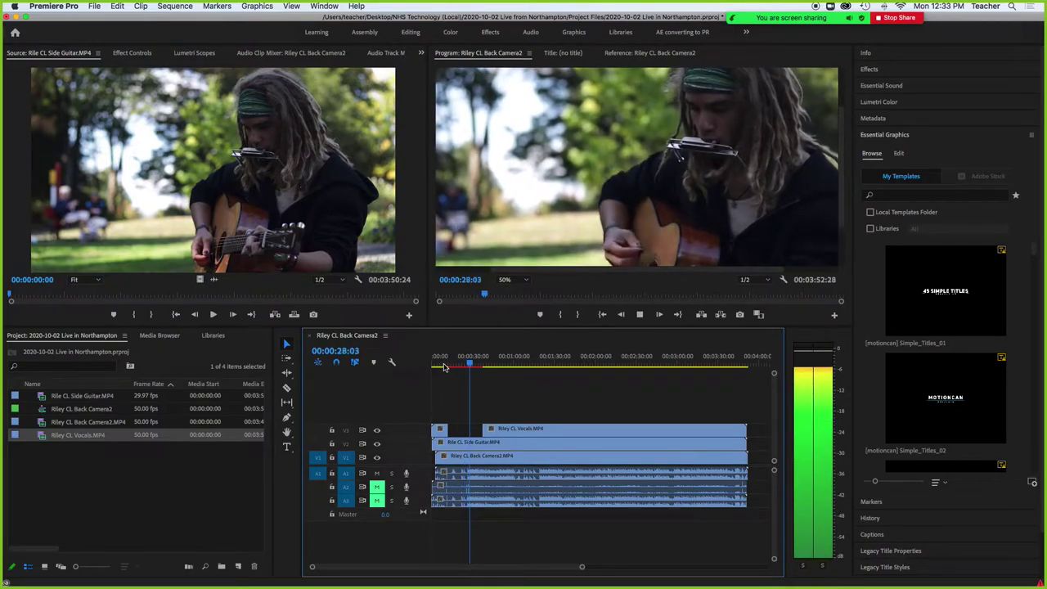
- Razor the Side Guitar clip at 00:00:12 and trim its later piece to start later
key("space")
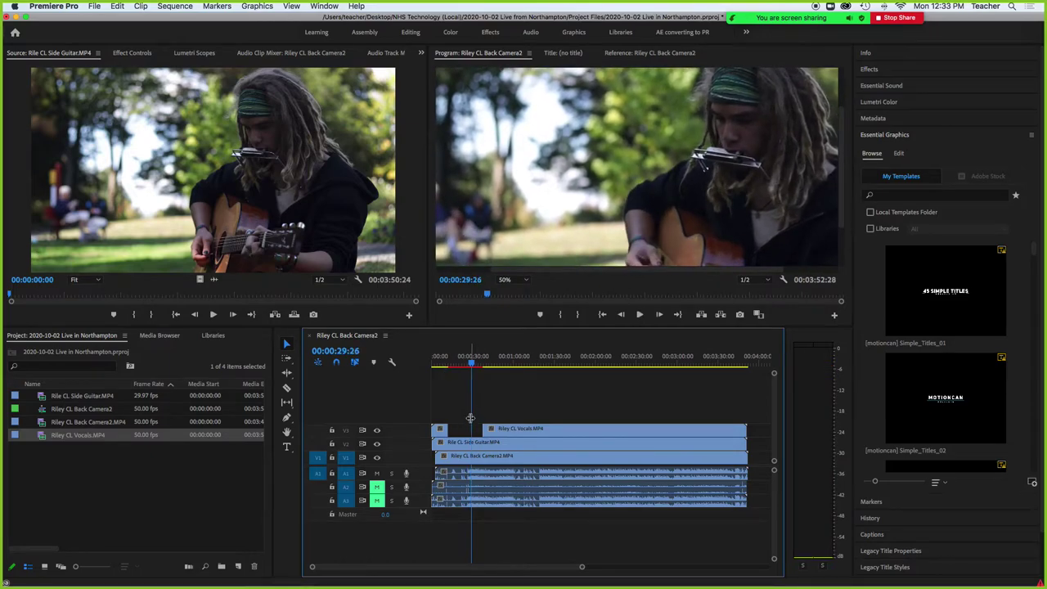
key("c")
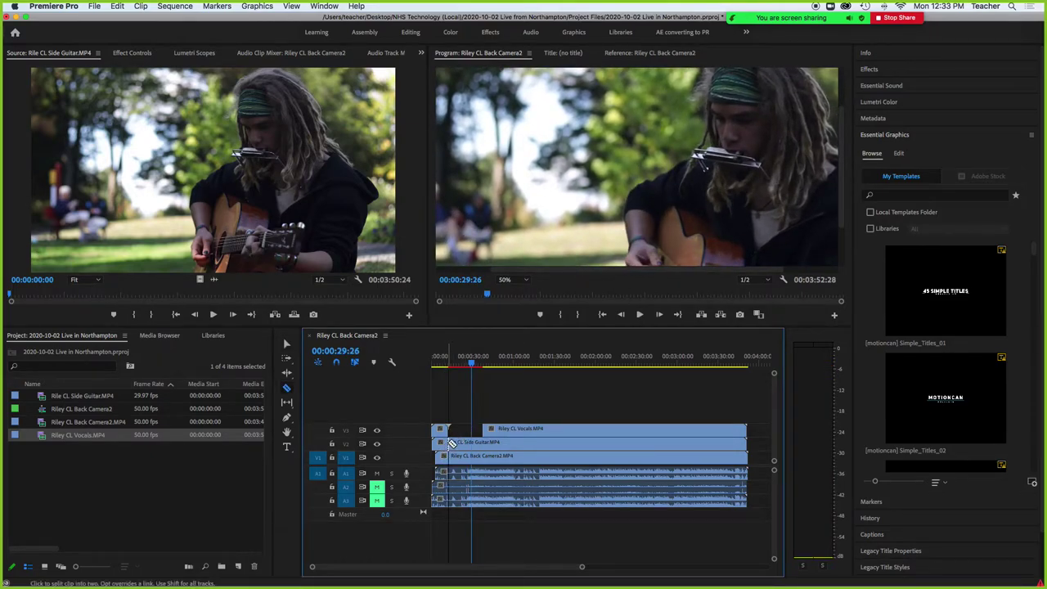
left_click(452, 442)
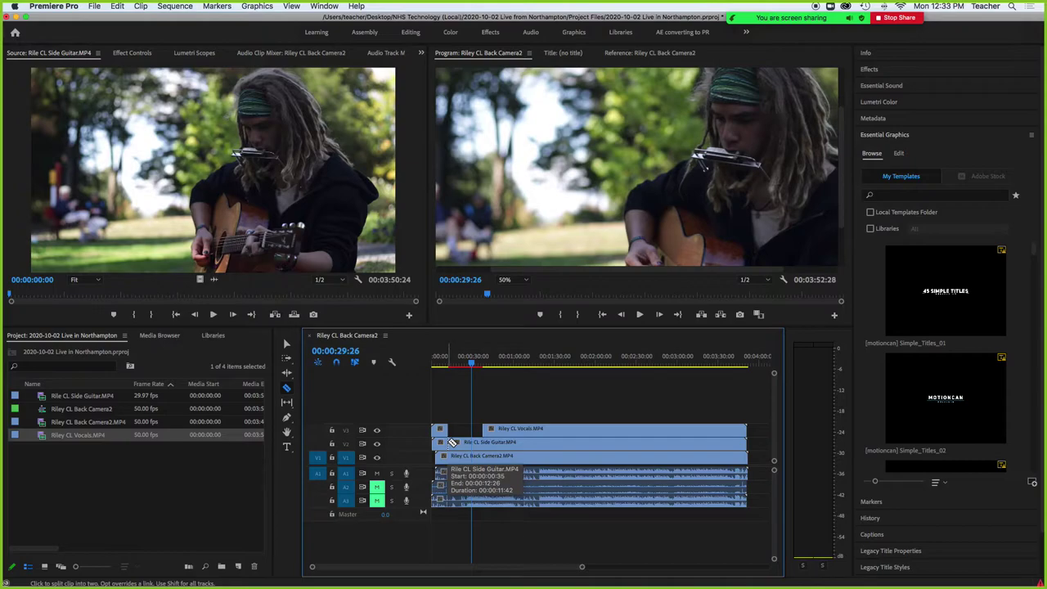
key("v")
left_click_drag(451, 441, 474, 442)
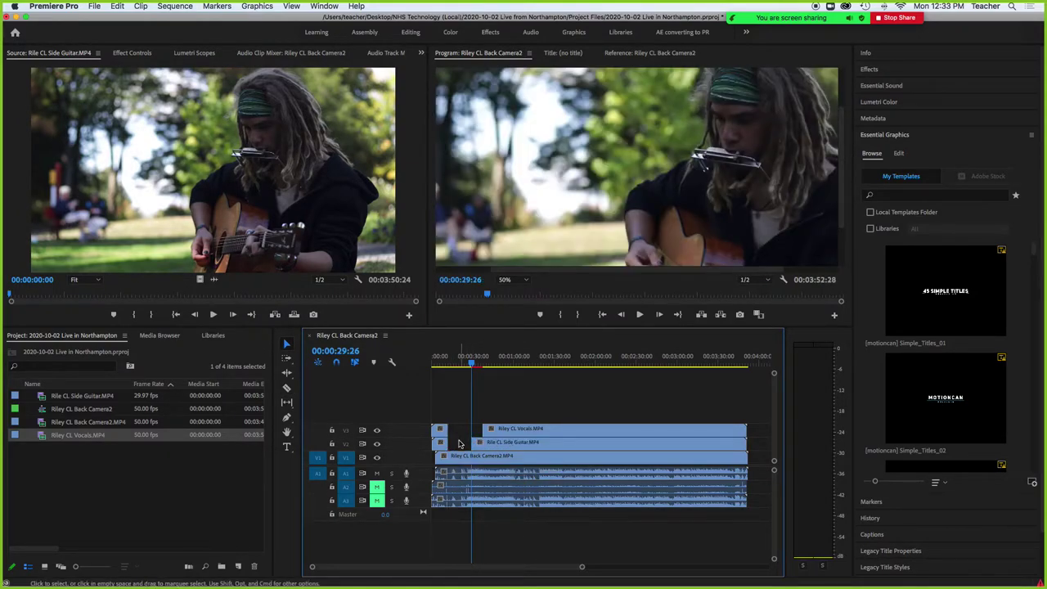
- Review from 00:00:08 and extend the later Vocals piece to start earlier
left_click(445, 364)
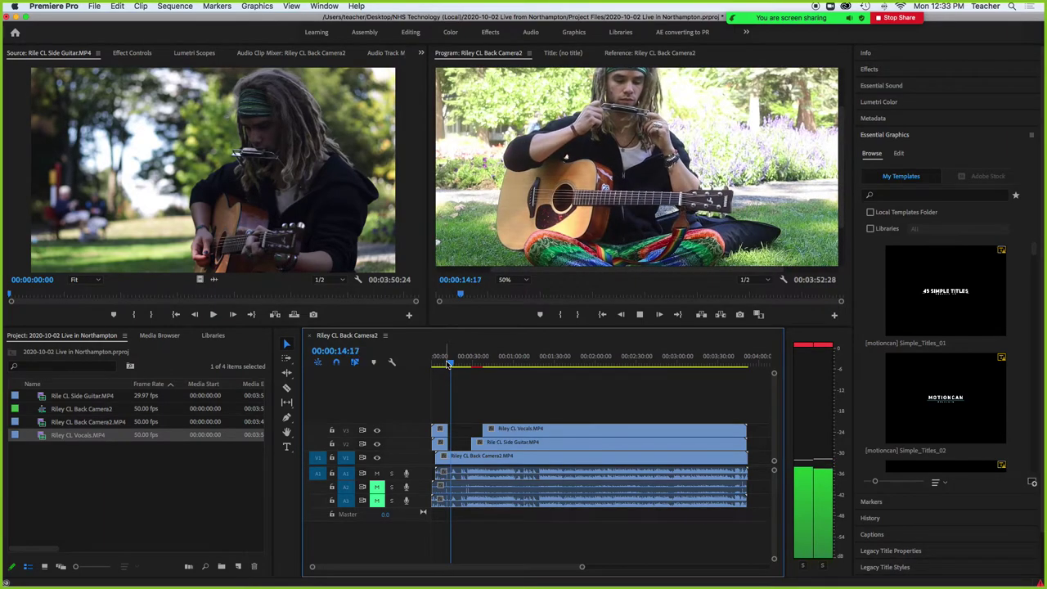
key("space")
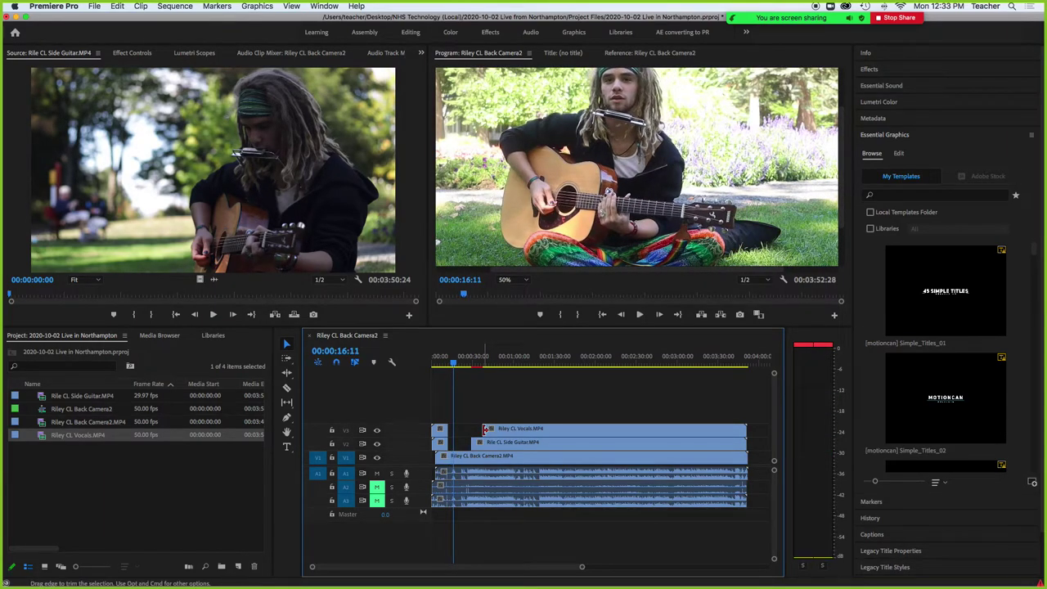
left_click_drag(485, 428, 449, 365)
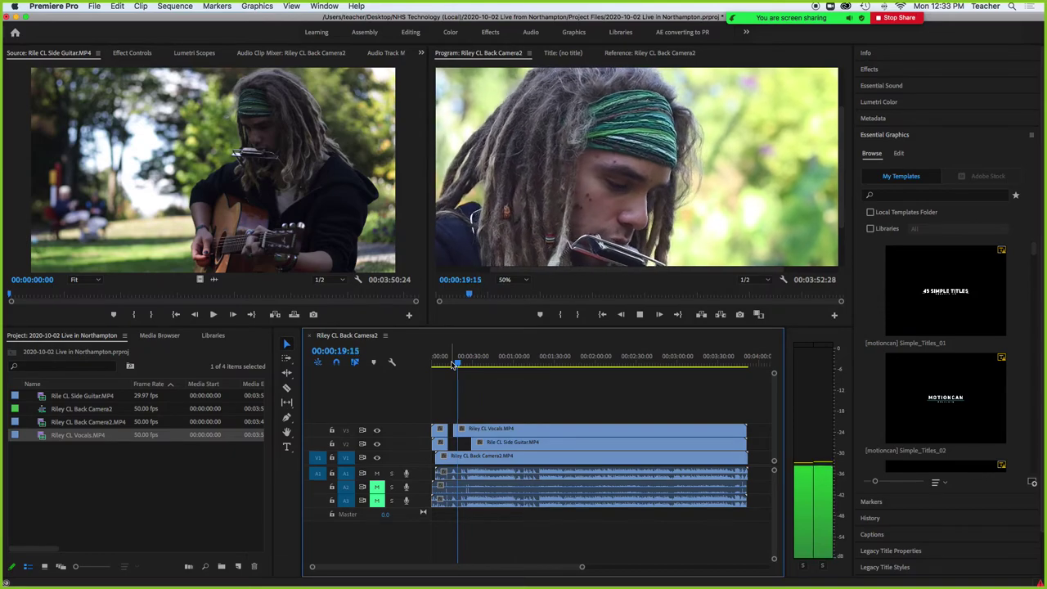
key("space")
- Trim the later Vocals piece to start slightly later and play back from 00:00:19
key("=")
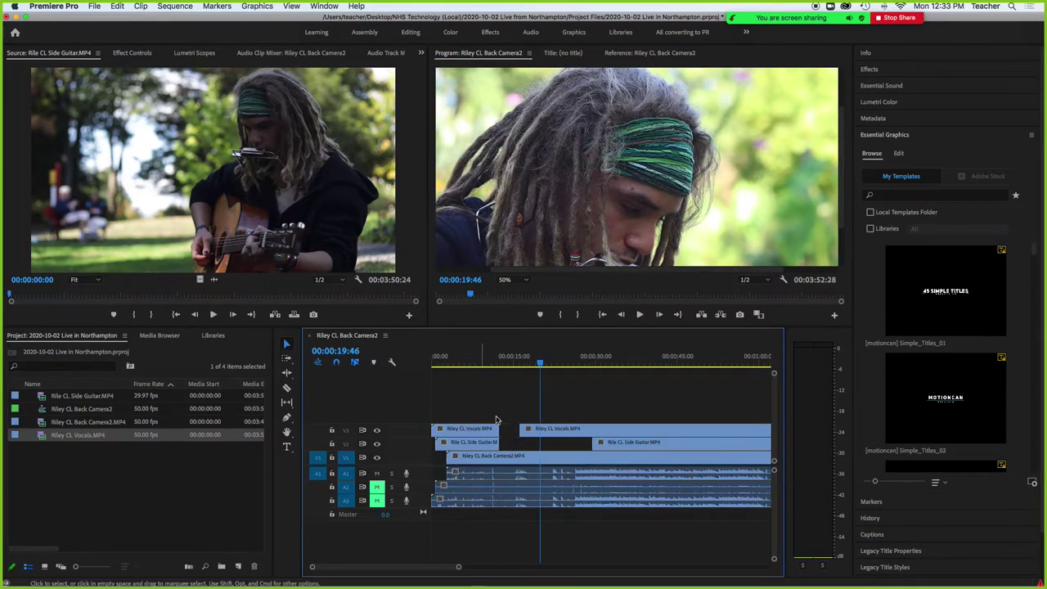
left_click_drag(522, 428, 540, 429)
left_click(535, 363)
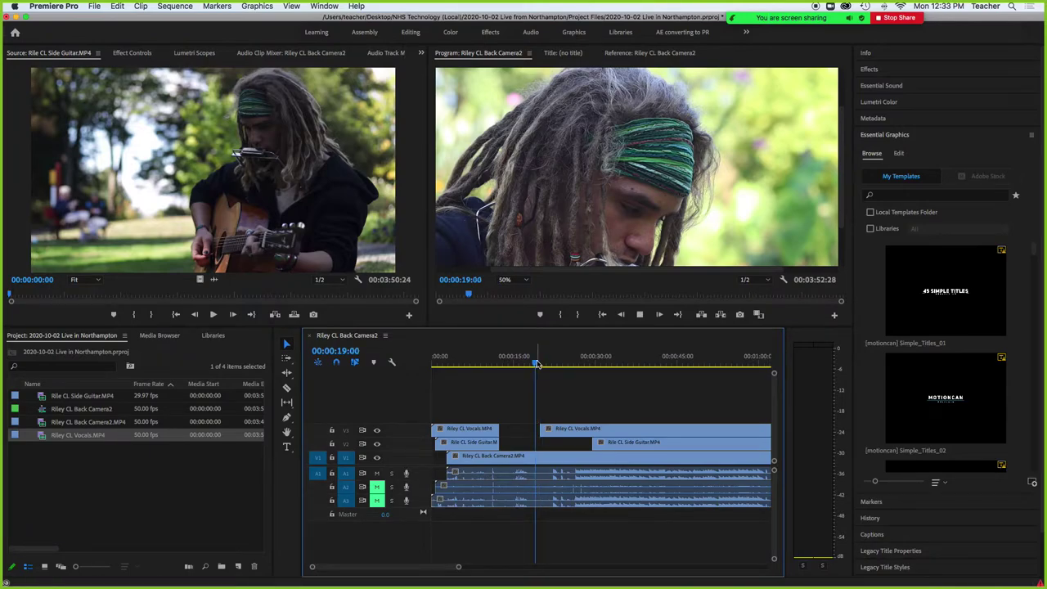
key("space")
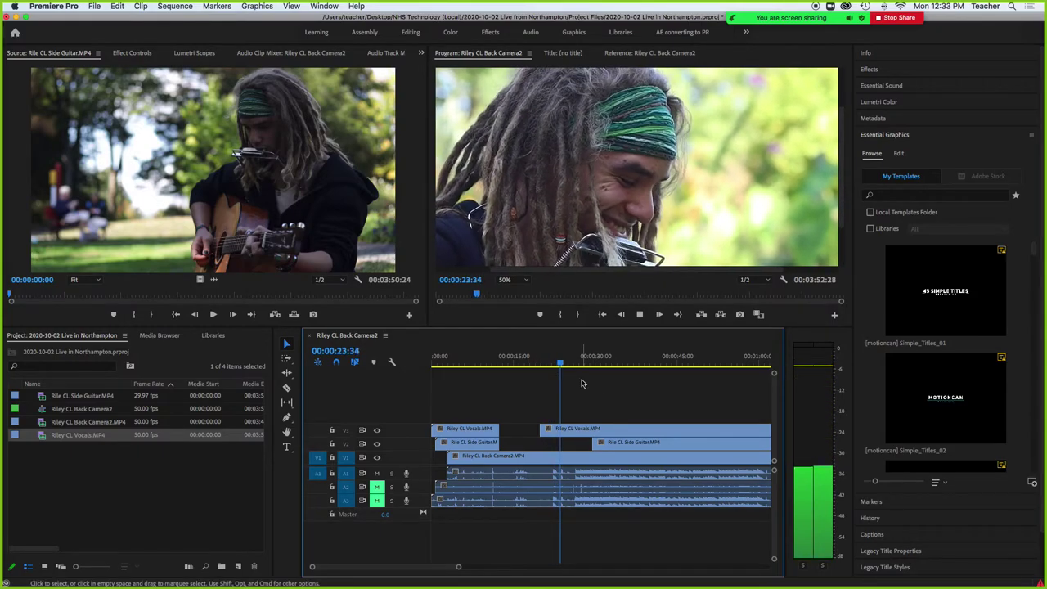
key("space")
- Split the V3 Vocals clip near 23 seconds, trim its later piece later, and replay from 22 seconds
left_click_drag(564, 363, 557, 363)
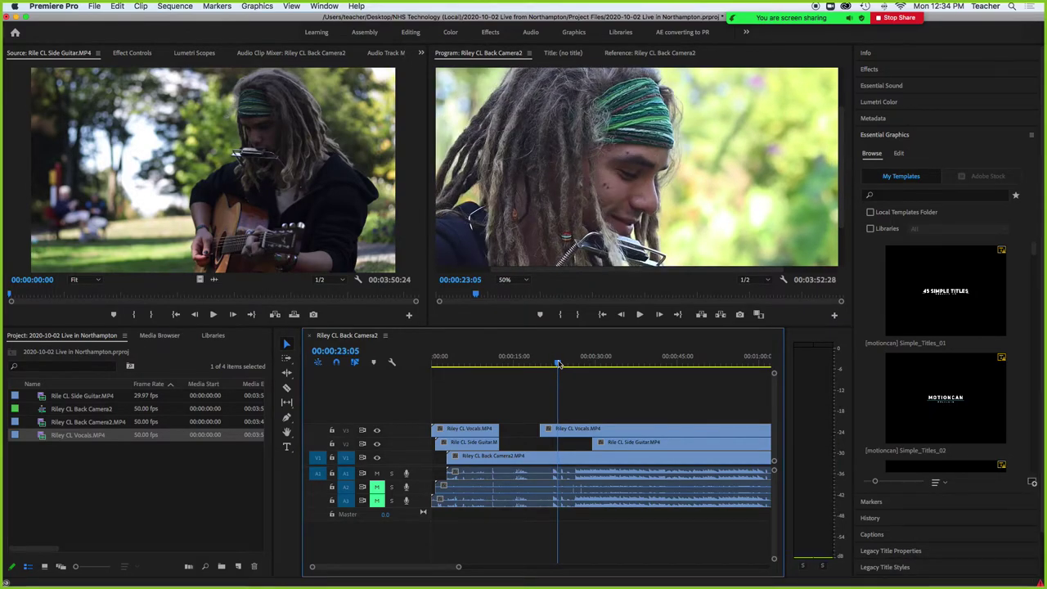
key("c")
left_click(558, 427)
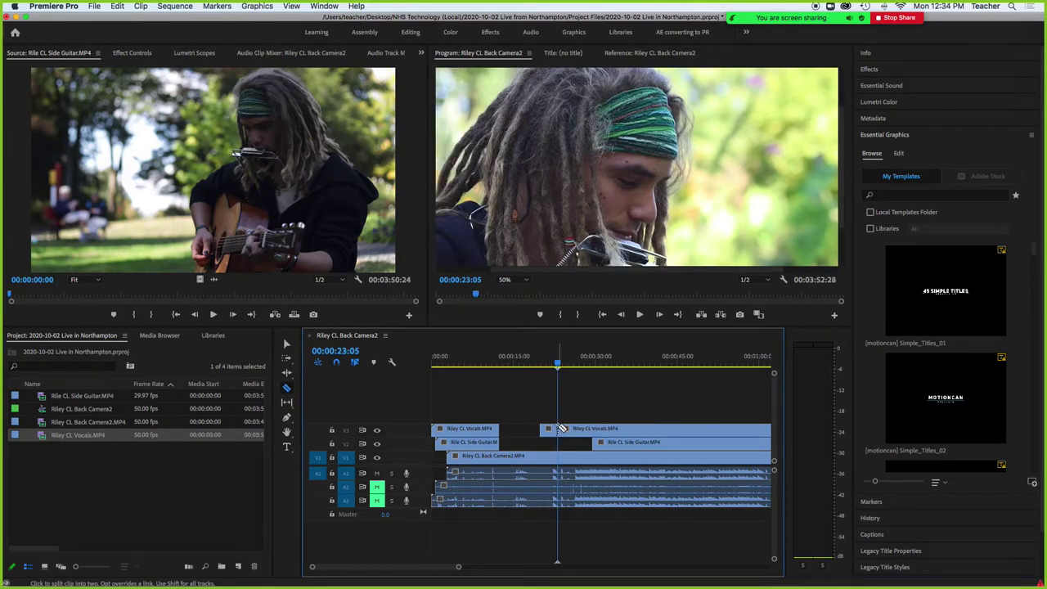
key("v")
left_click_drag(561, 429, 630, 429)
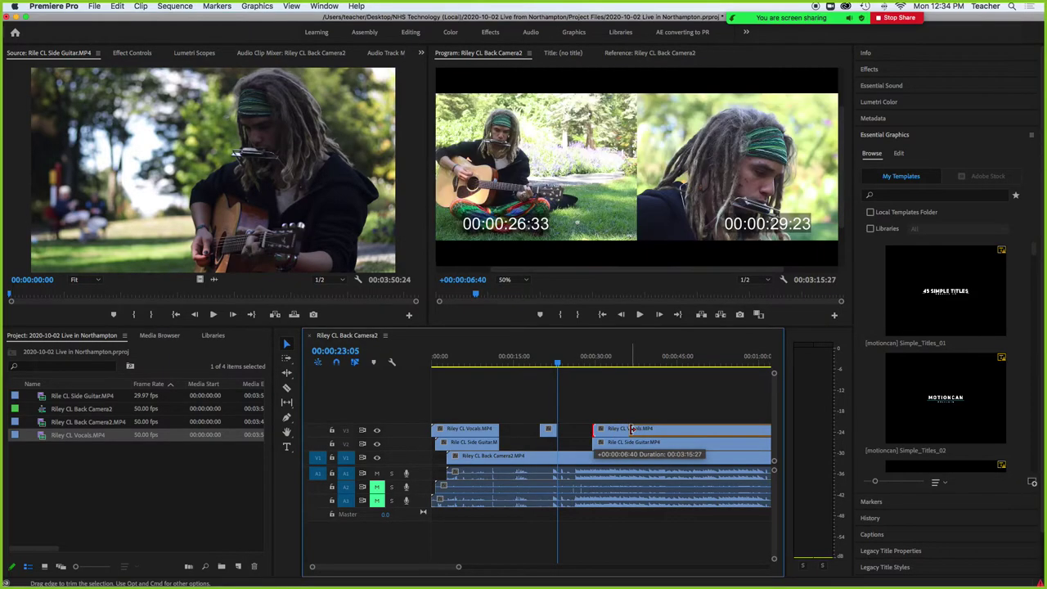
left_click(553, 364)
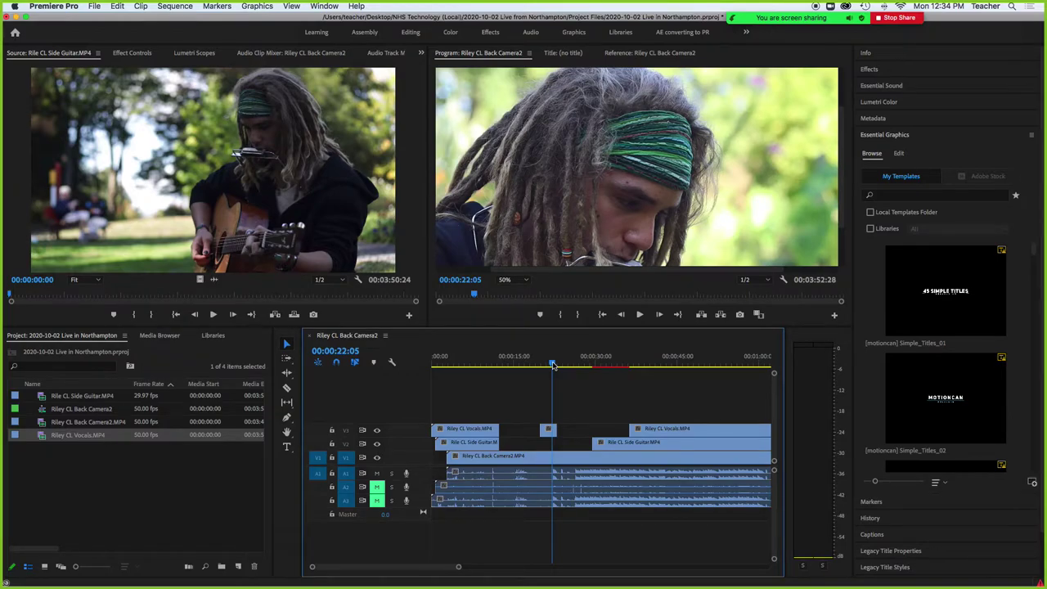
key("space")
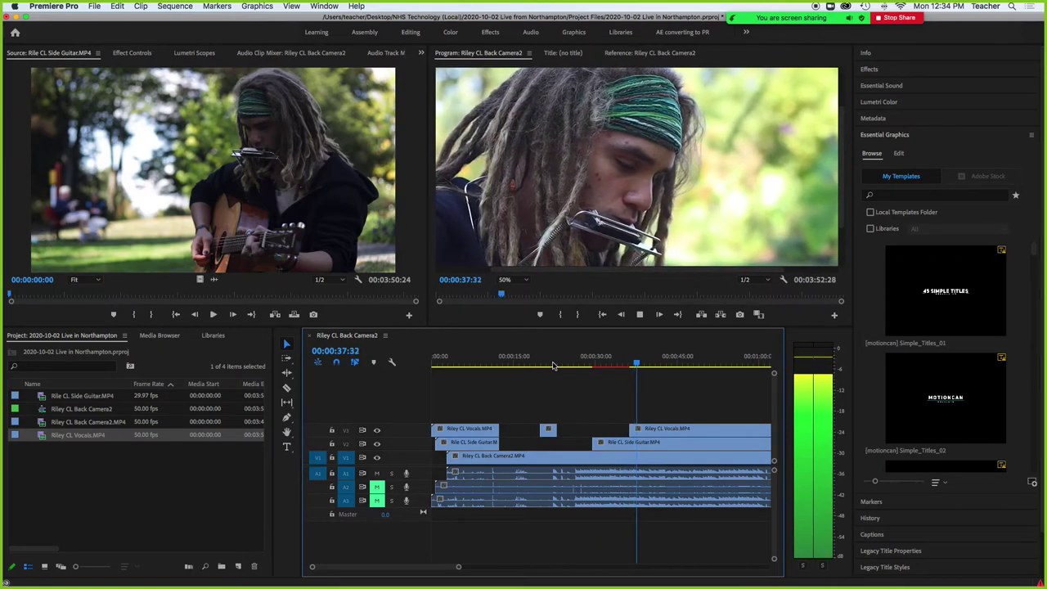
- Delete the opening clip pieces on all camera tracks
key("space")
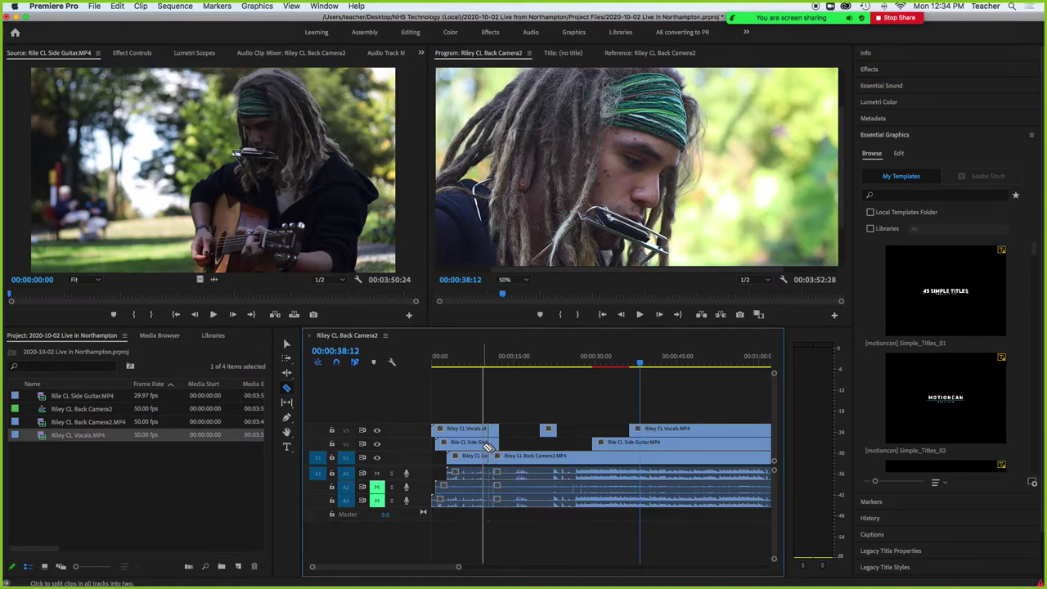
key("v")
left_click_drag(449, 397, 475, 513)
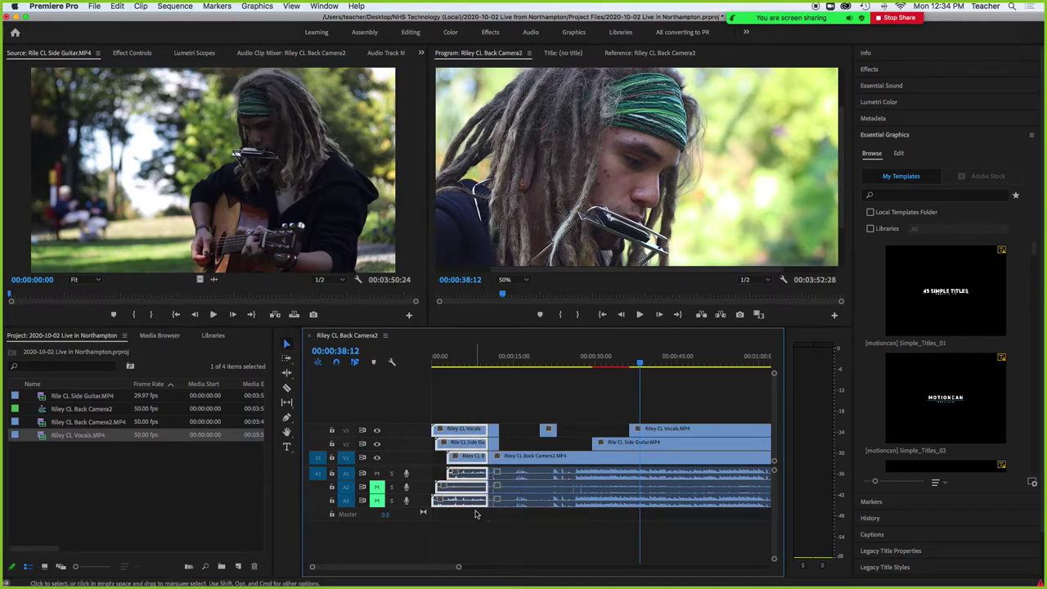
key("Delete")
- Close the resulting gap so clips start at zero, and slide the later Vocals clip earlier on V3
left_click(460, 435)
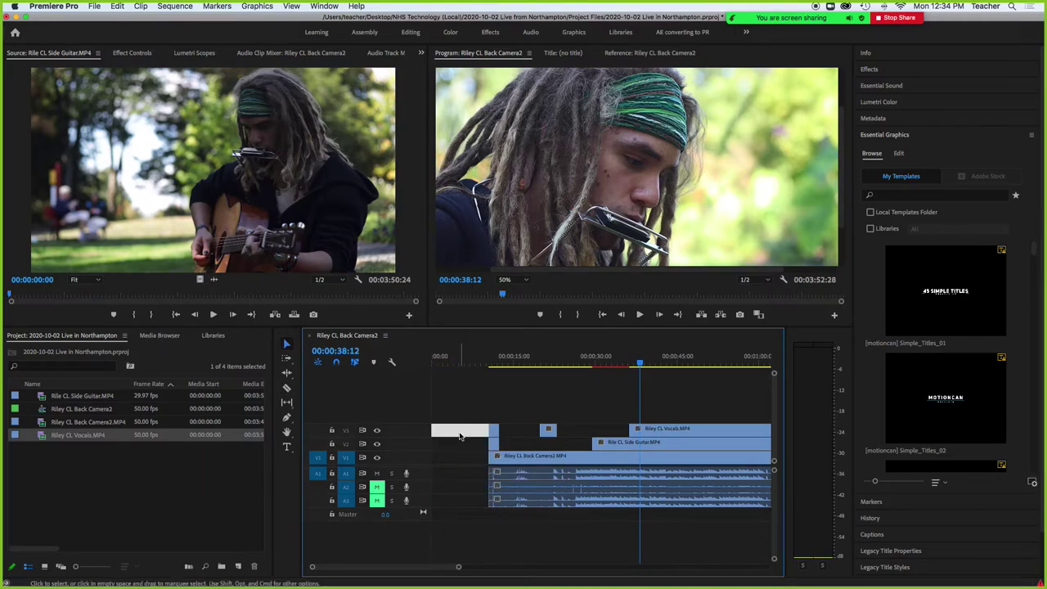
key("Delete")
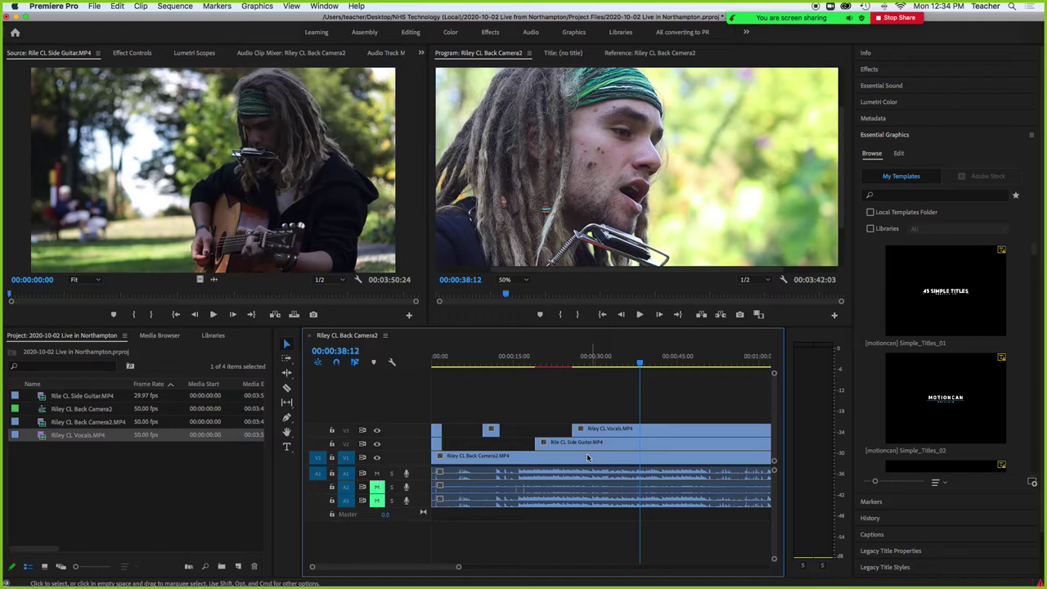
left_click_drag(612, 434, 594, 436)
left_click(553, 362)
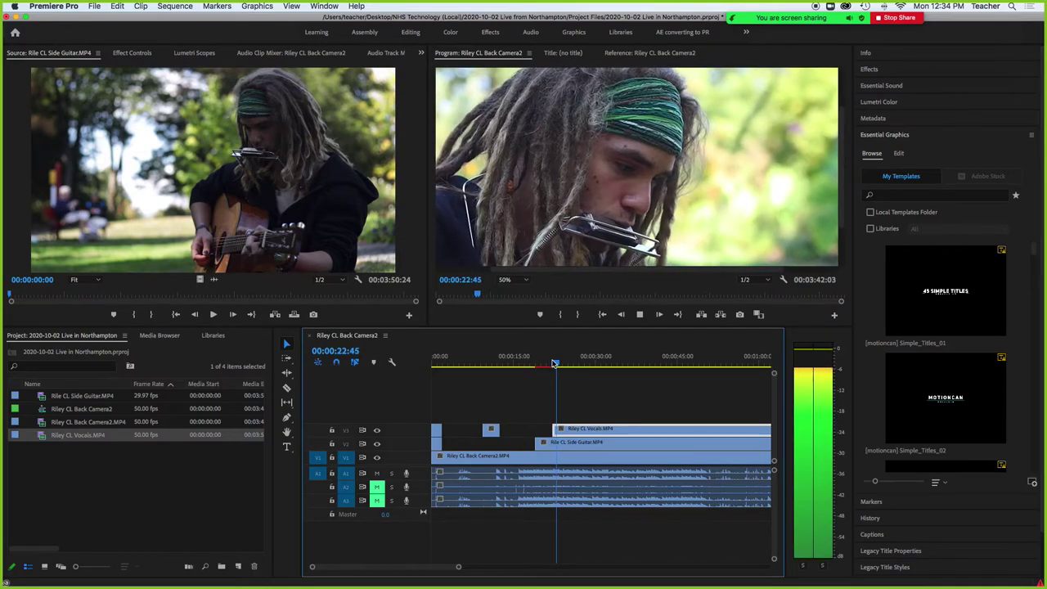
key("space")
key("super+z")
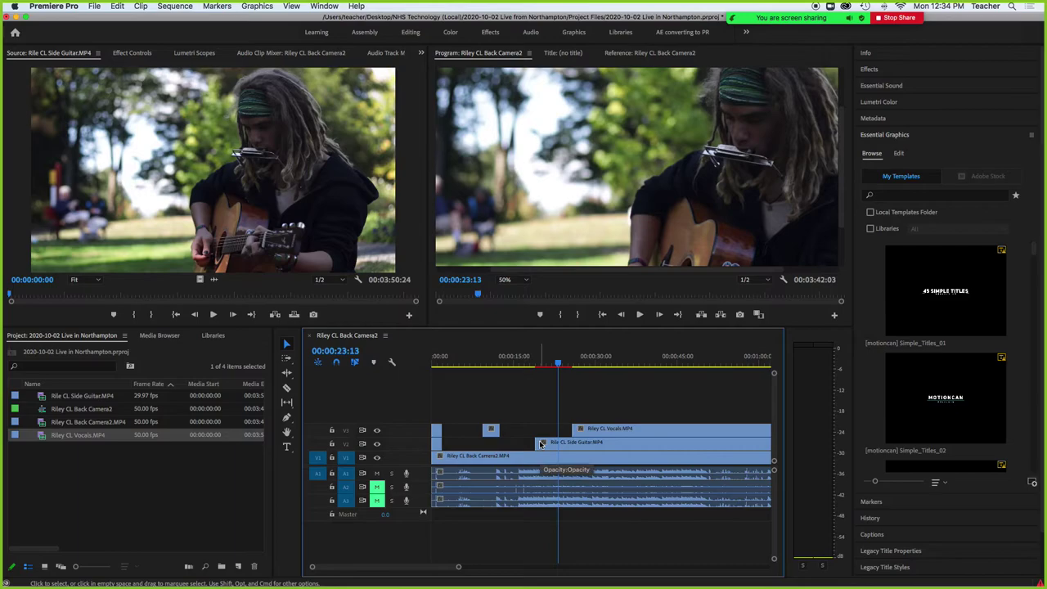
left_click(595, 363)
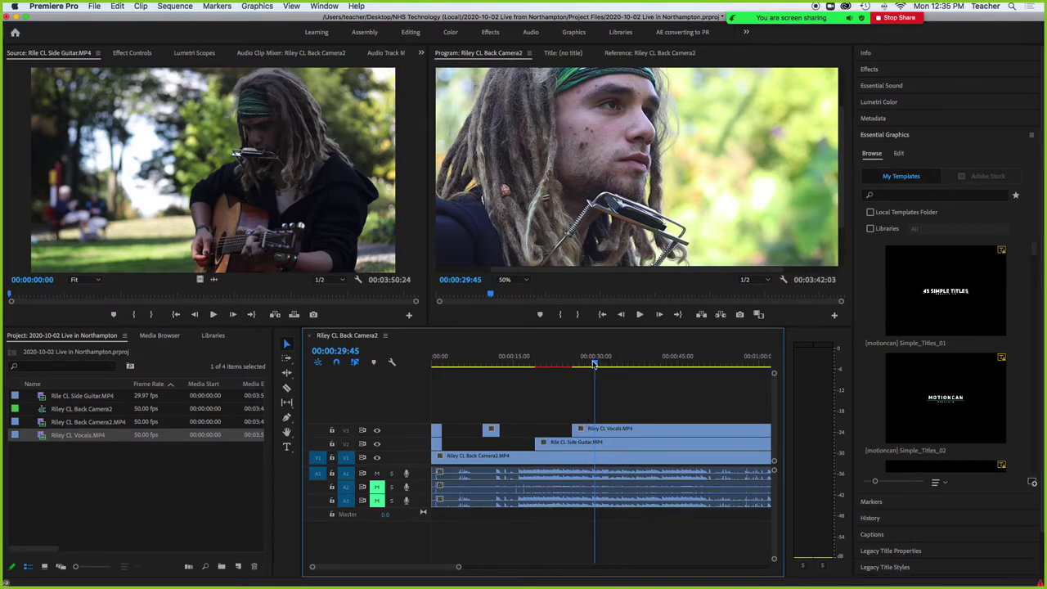
left_click_drag(594, 364, 601, 364)
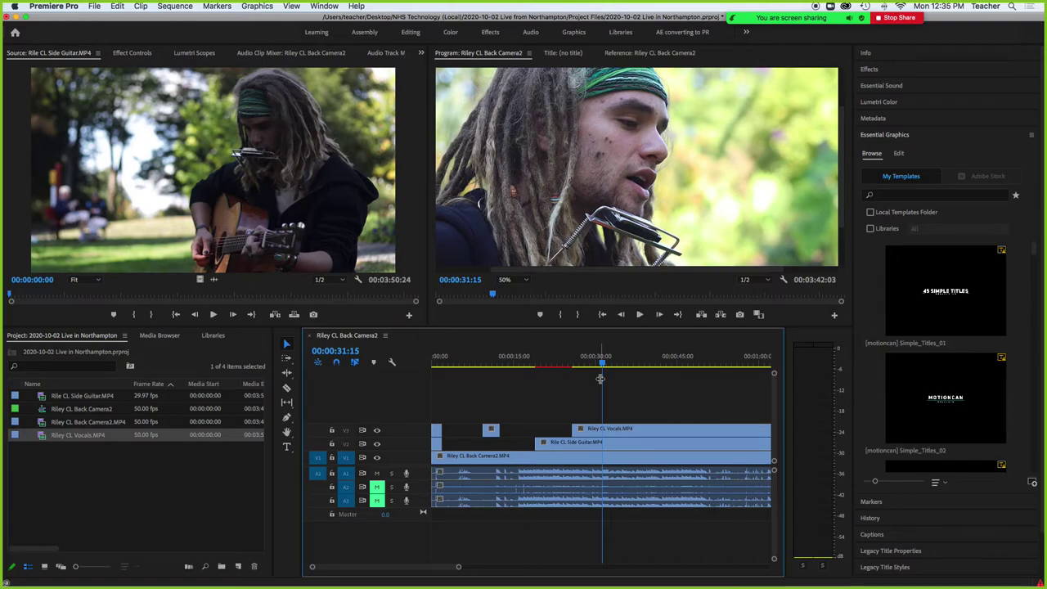
left_click(441, 362)
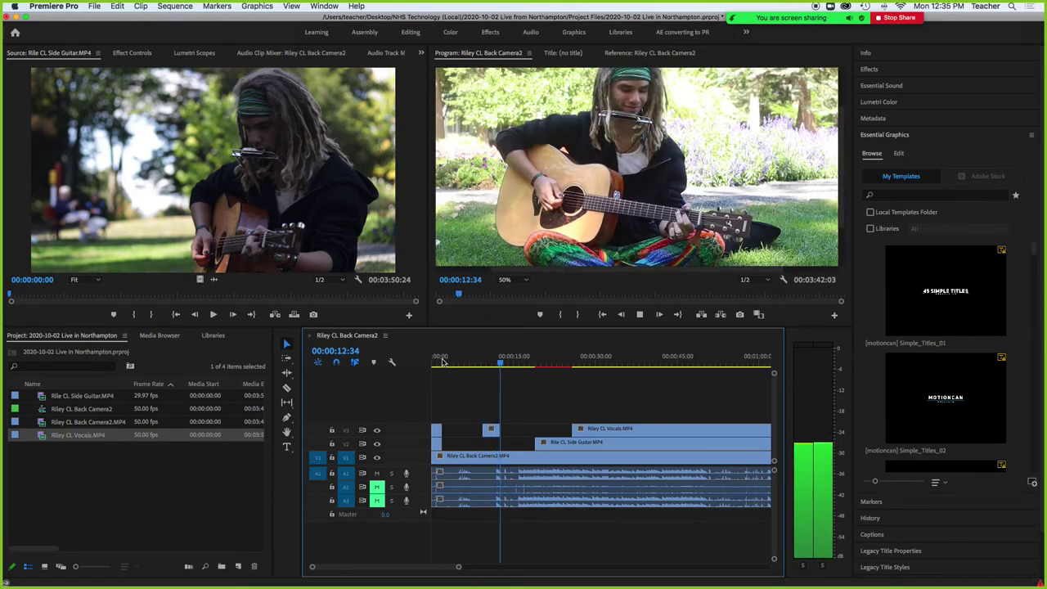
key("space")
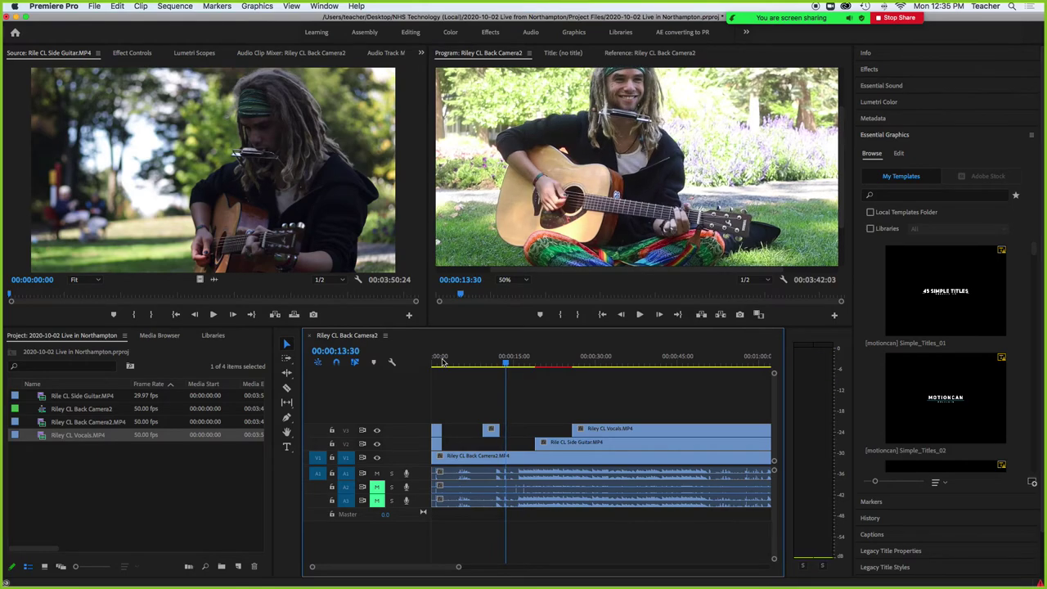
left_click_drag(493, 428, 487, 428)
left_click(482, 363)
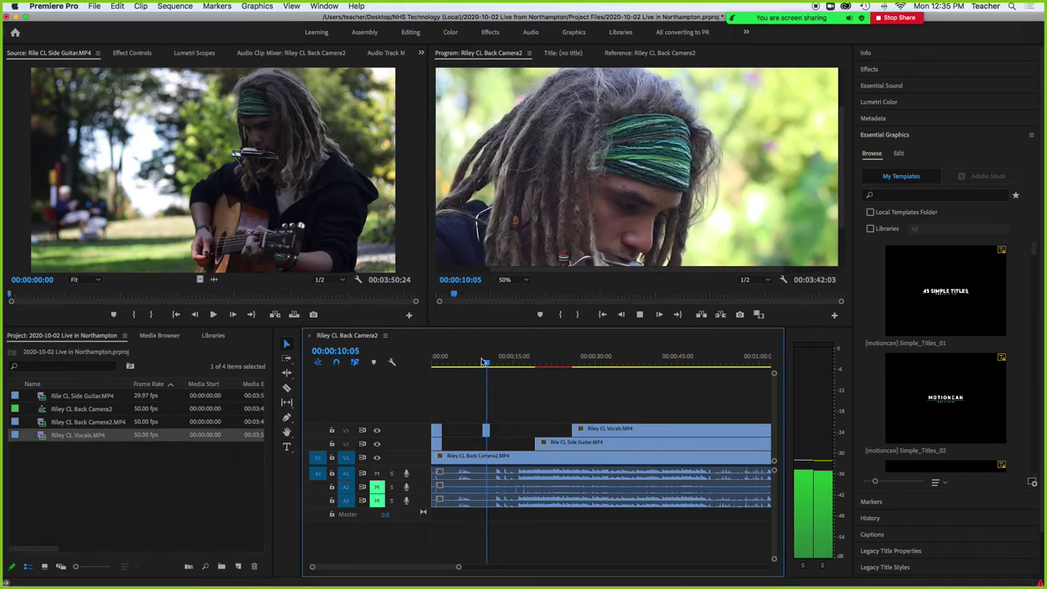
key("space")
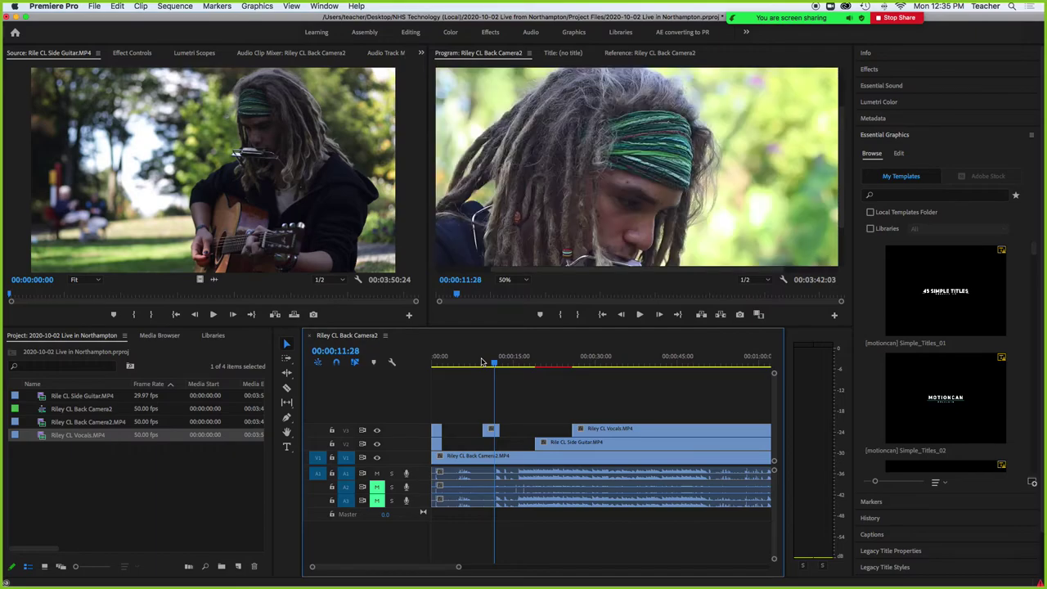
left_click_drag(541, 362, 578, 365)
key("space")
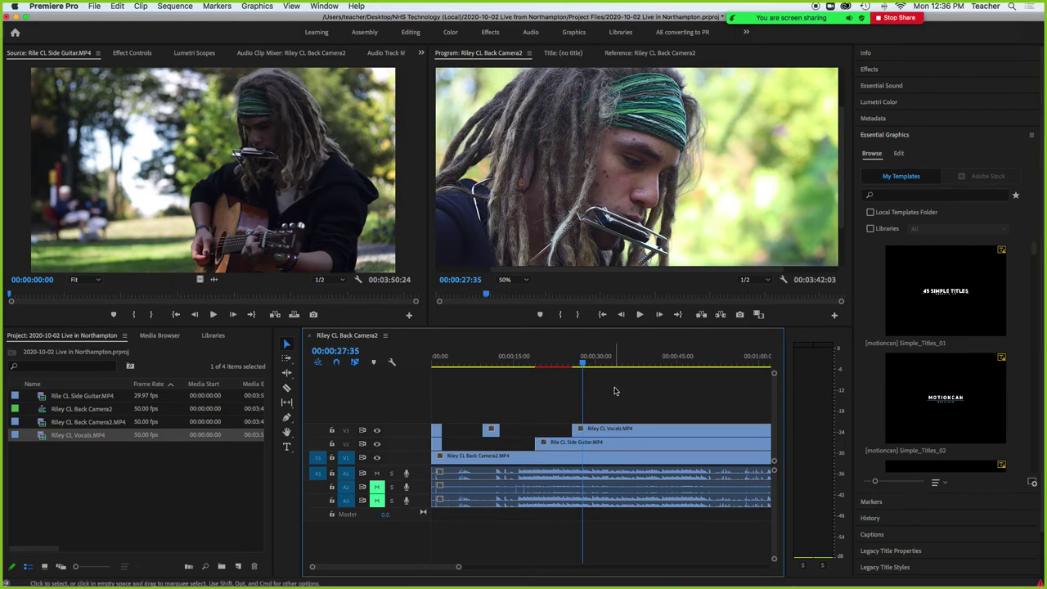
- Select all sequence clips, open their context menu, then dismiss it unchanged and deselect
left_click_drag(615, 391, 677, 442)
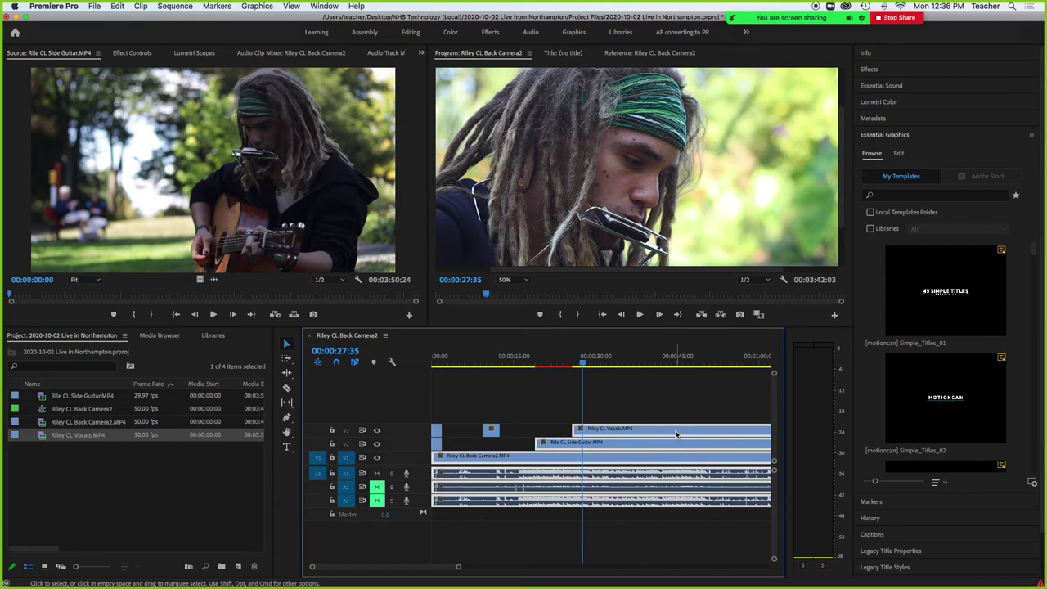
right_click(676, 434)
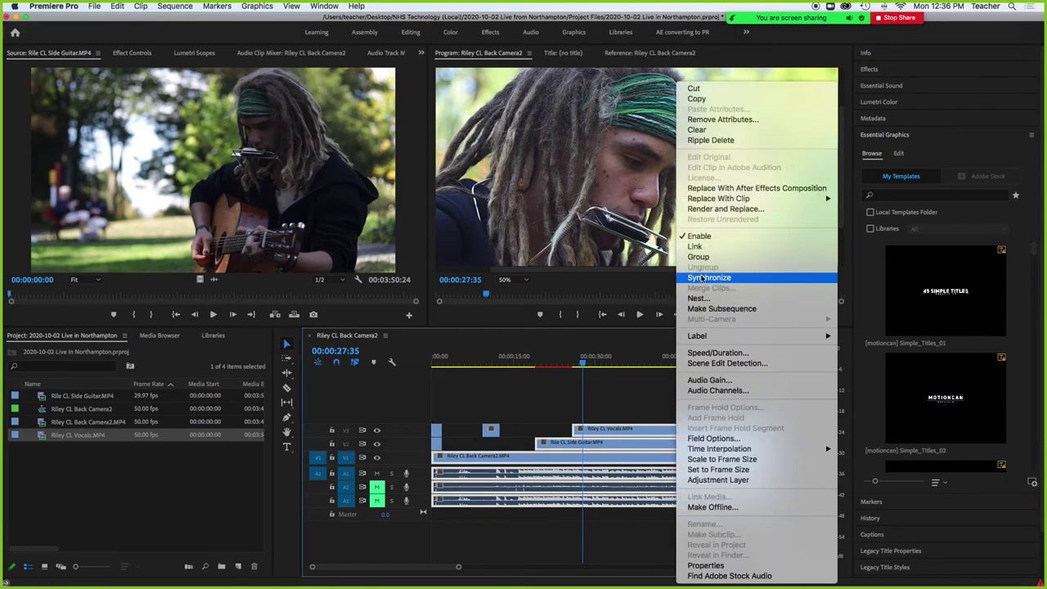
left_click(671, 319)
right_click(621, 433)
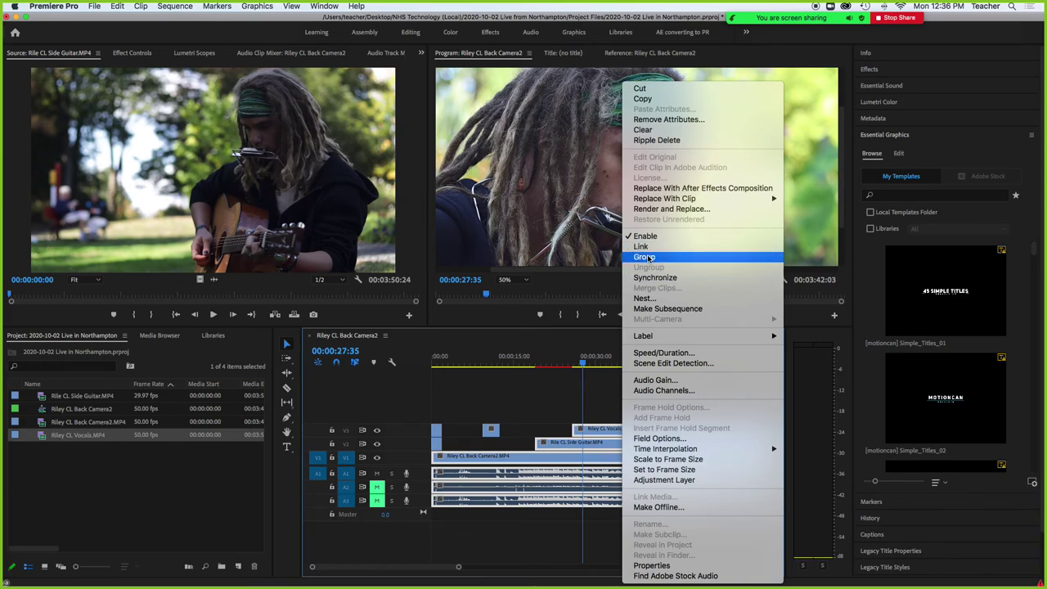
left_click(539, 394)
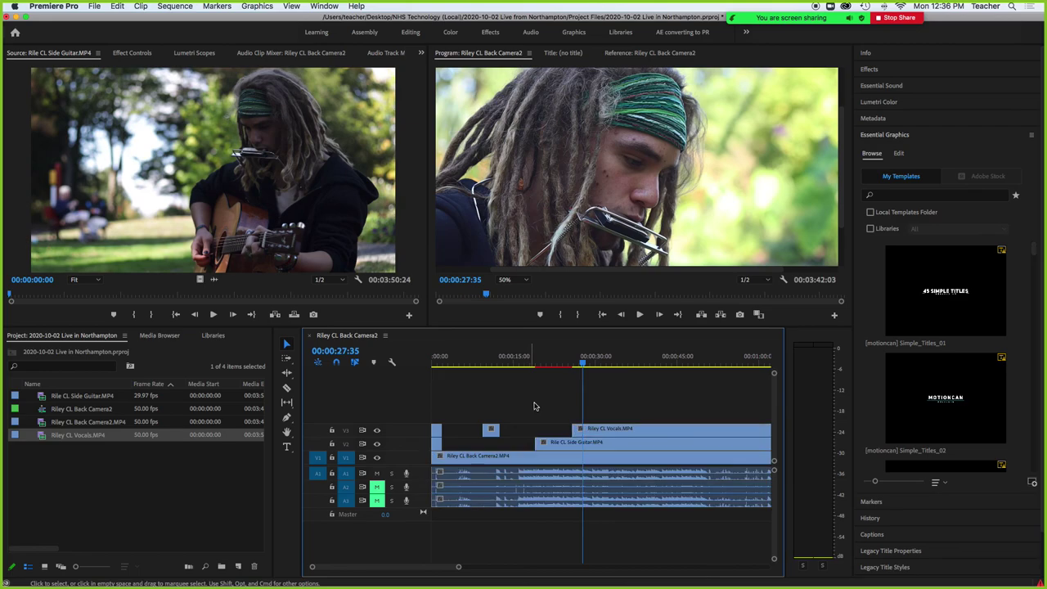
left_click(528, 410)
- Cut Vocals on V3 and Side Guitar on V2 near 35 seconds, trimming their later pieces to start later
key("c")
left_click(626, 428)
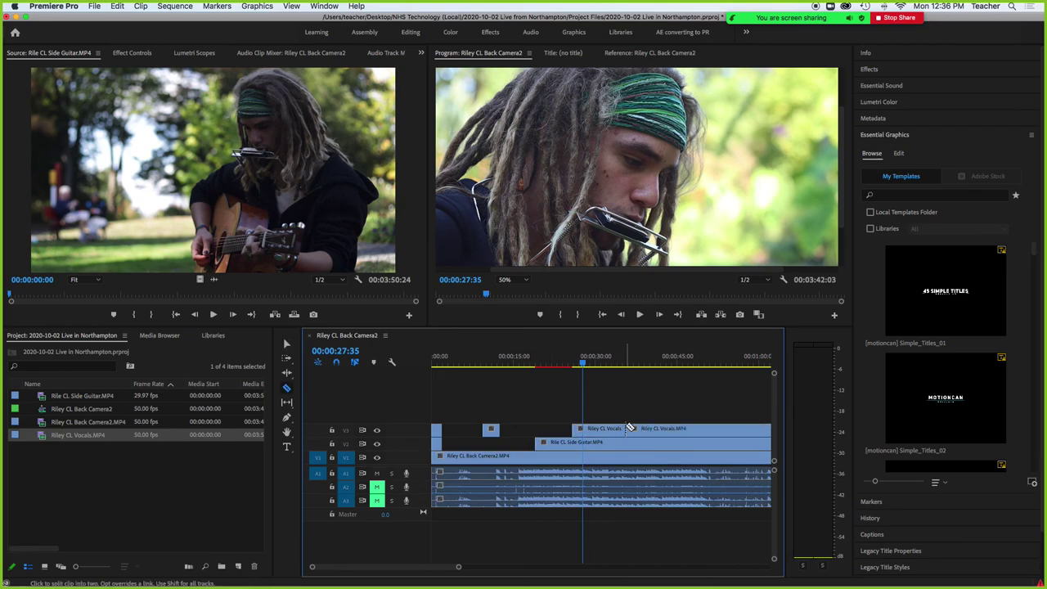
left_click(626, 442)
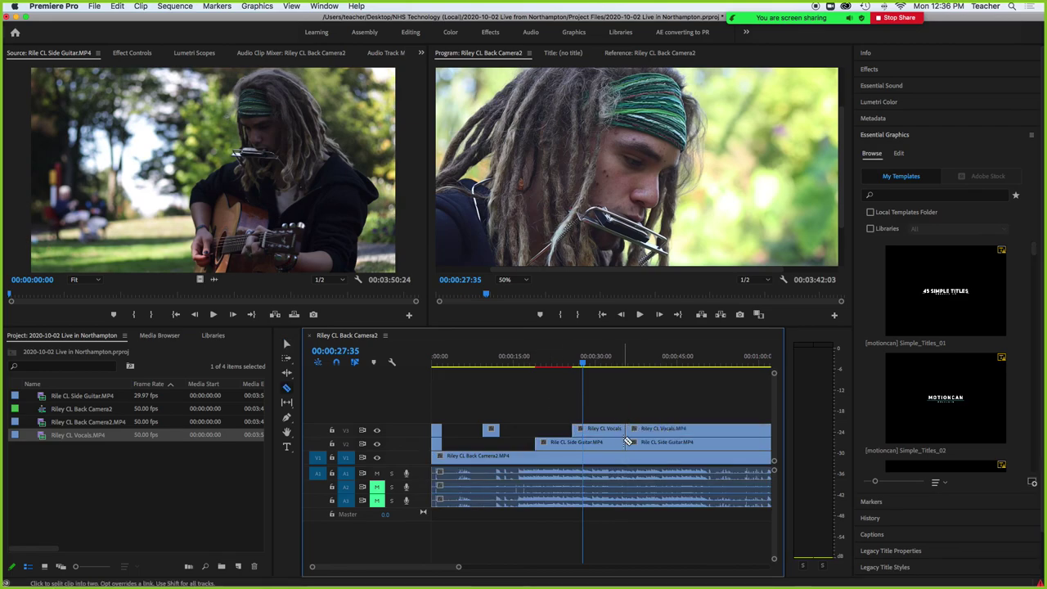
key("v")
left_click_drag(636, 427, 709, 428)
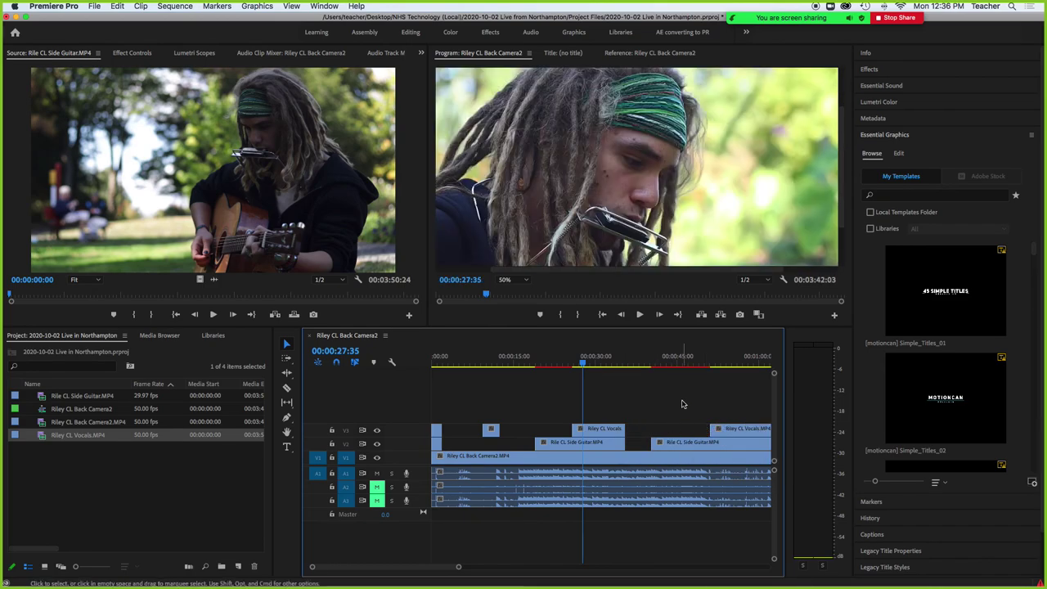